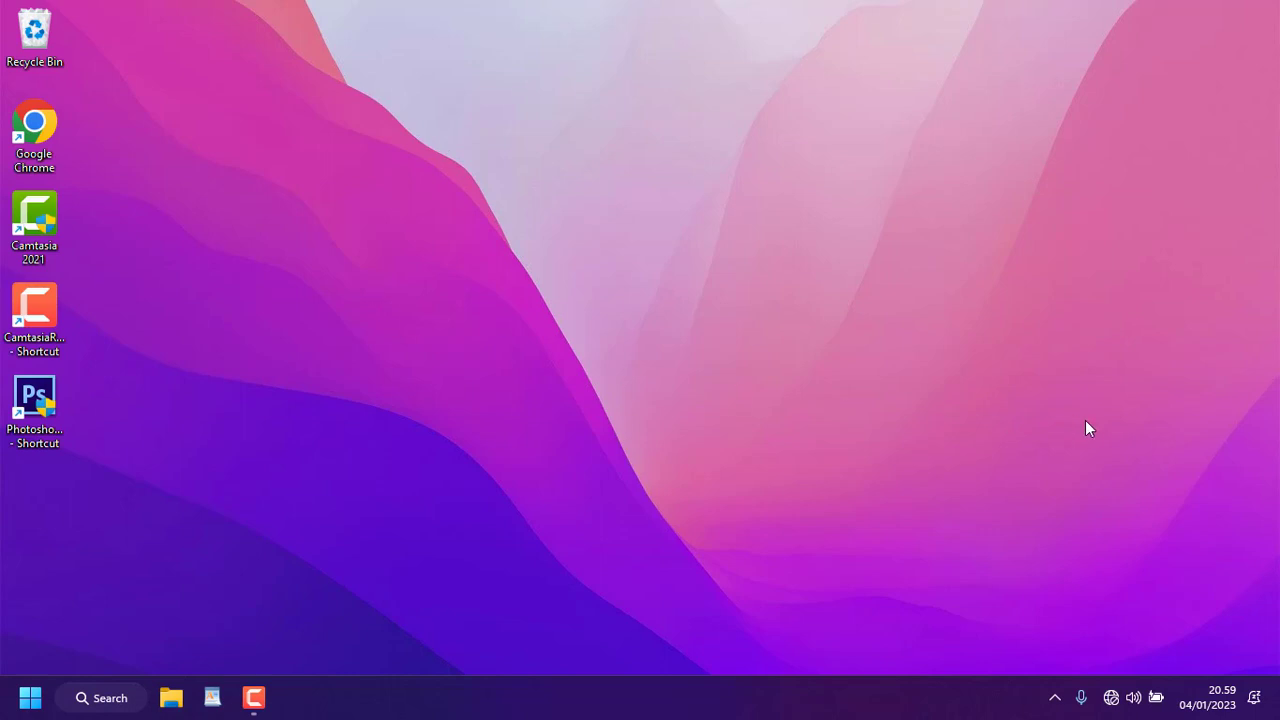
Turn on Wi-Fi in the system quick settings and return to the desktop
click(1111, 699)
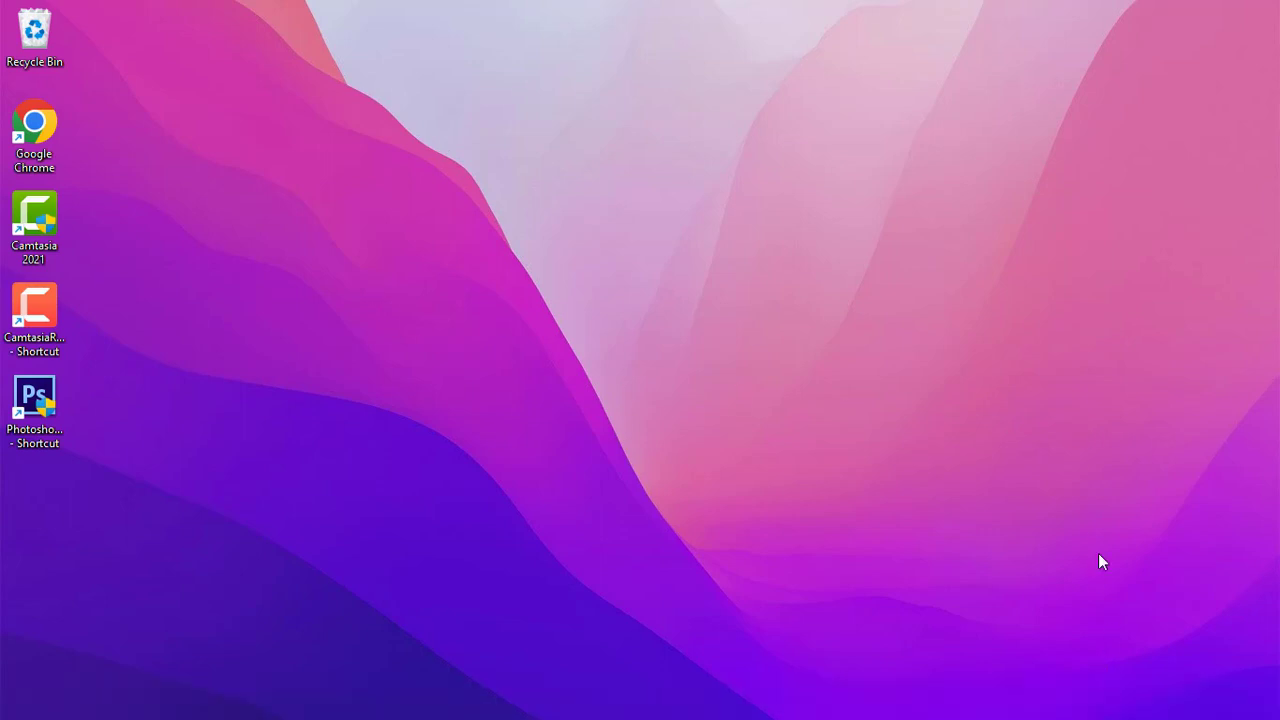
click(988, 343)
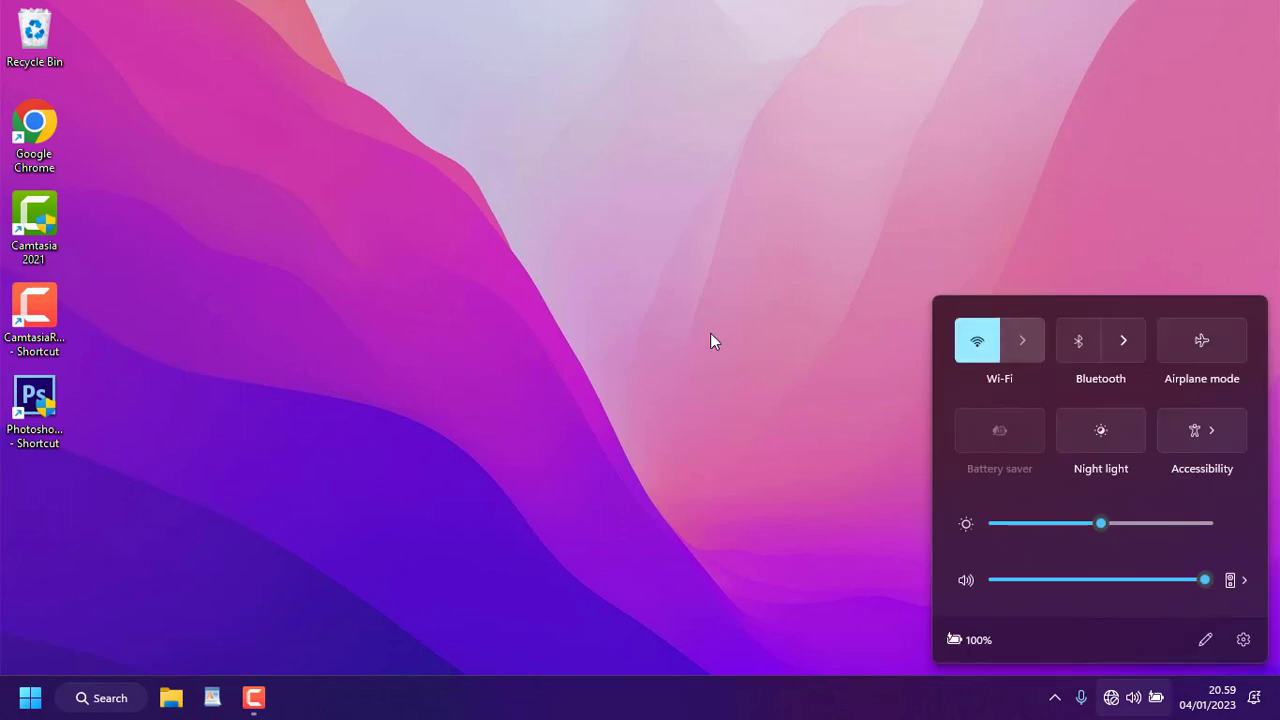
click(710, 333)
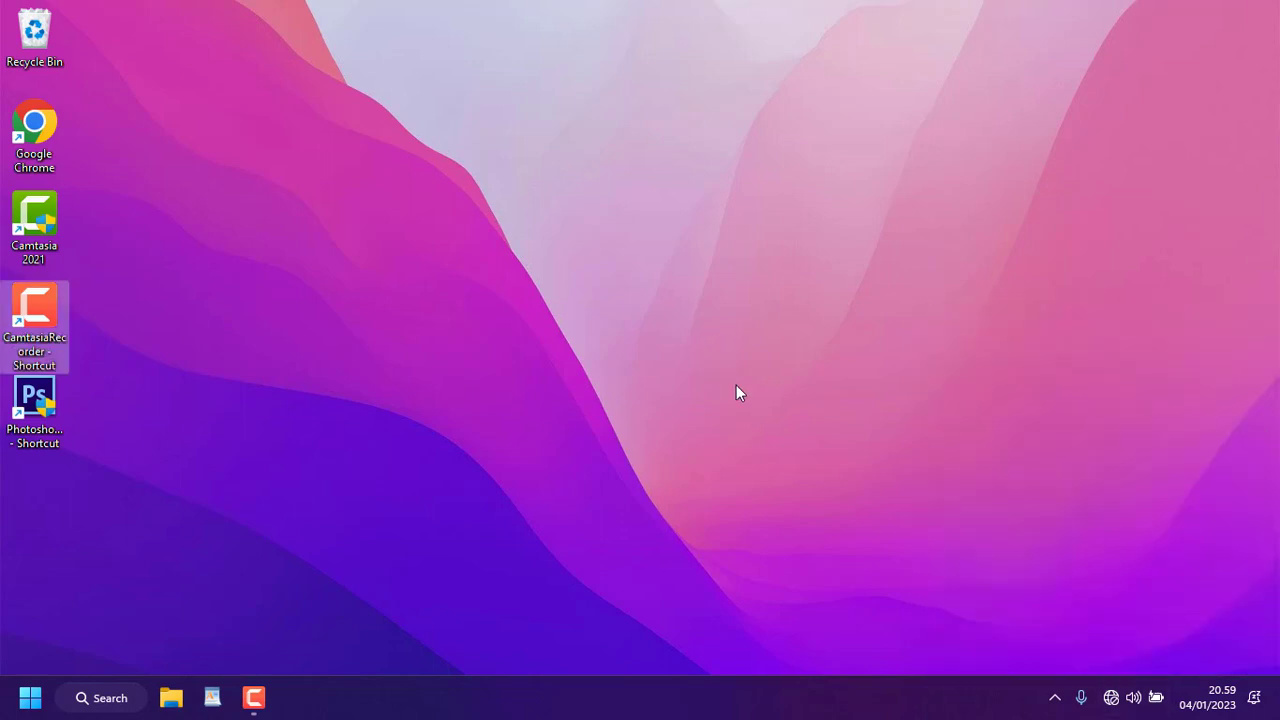
click(1119, 695)
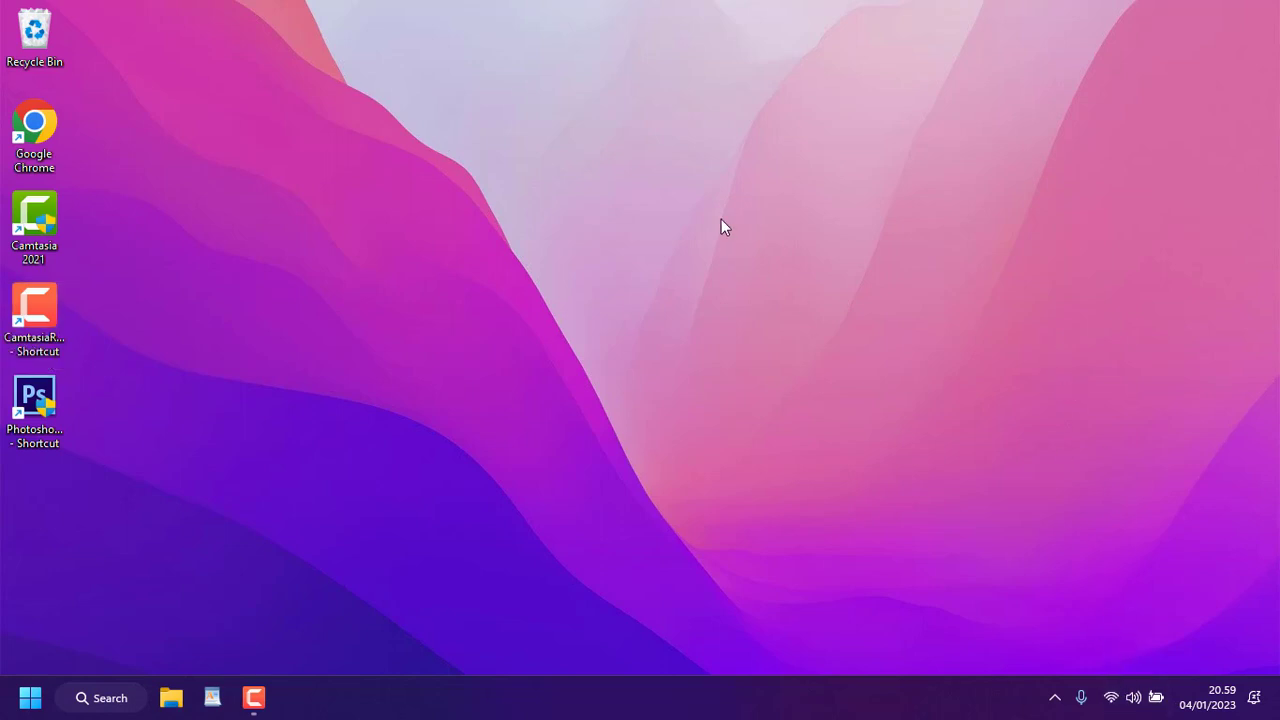
click(563, 416)
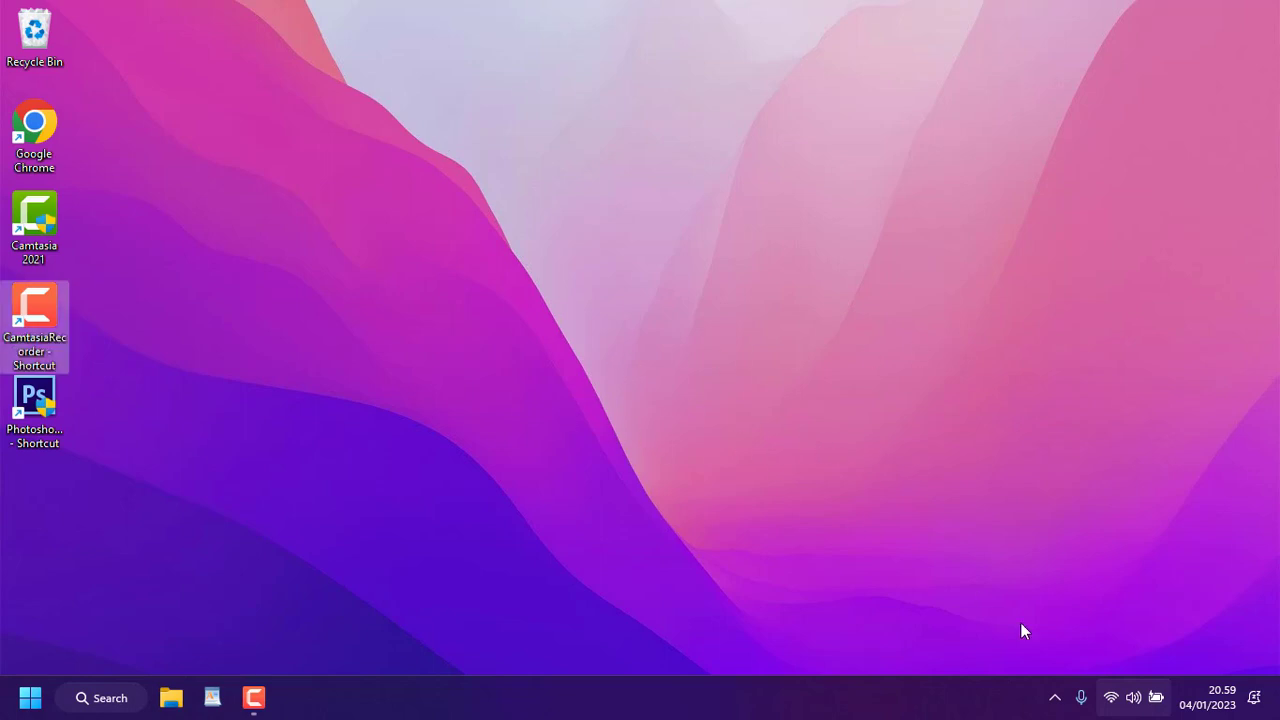
click(494, 455)
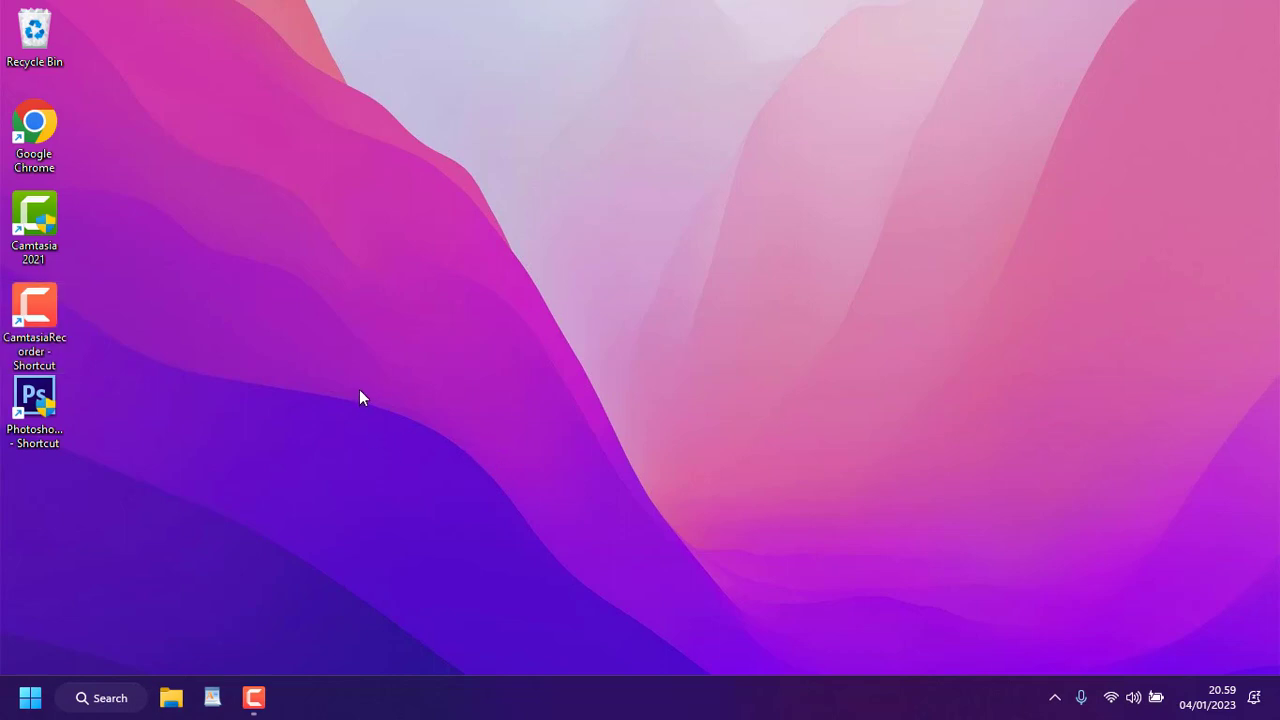
Switch to Google Chrome with the guru.smk.belajar profile and close the extension onboarding page
double_click(50, 155)
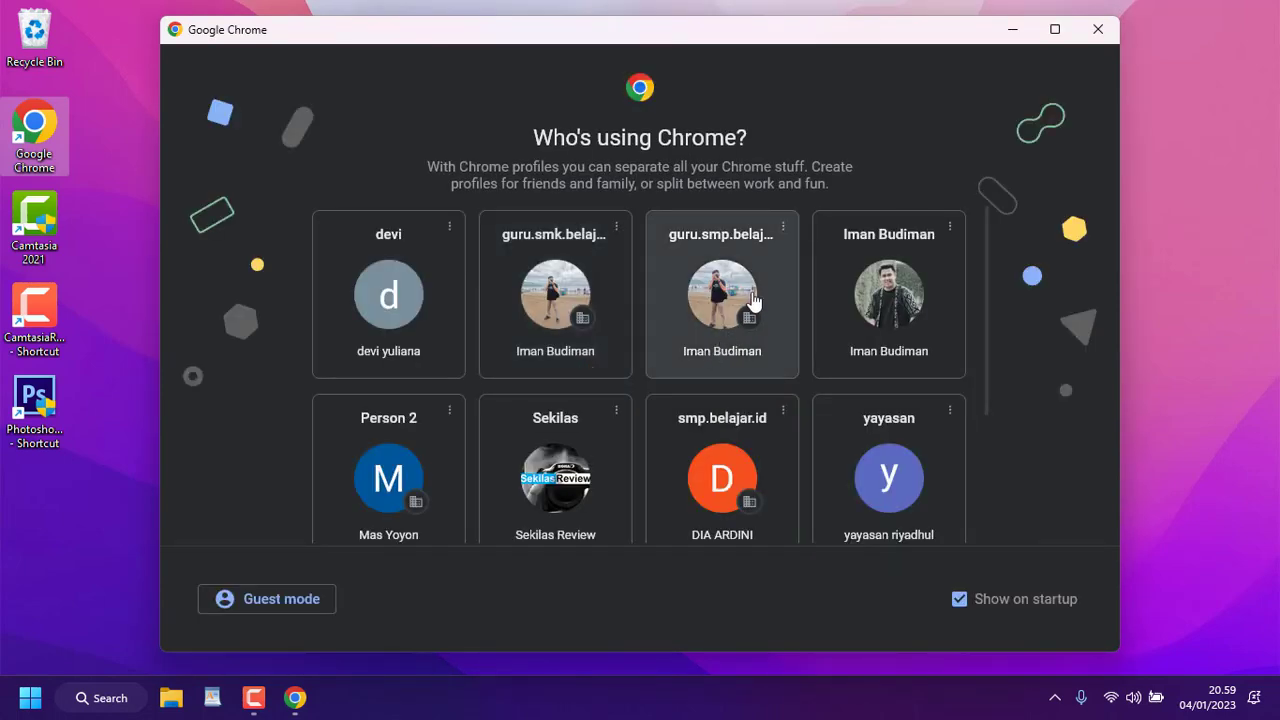
click(618, 342)
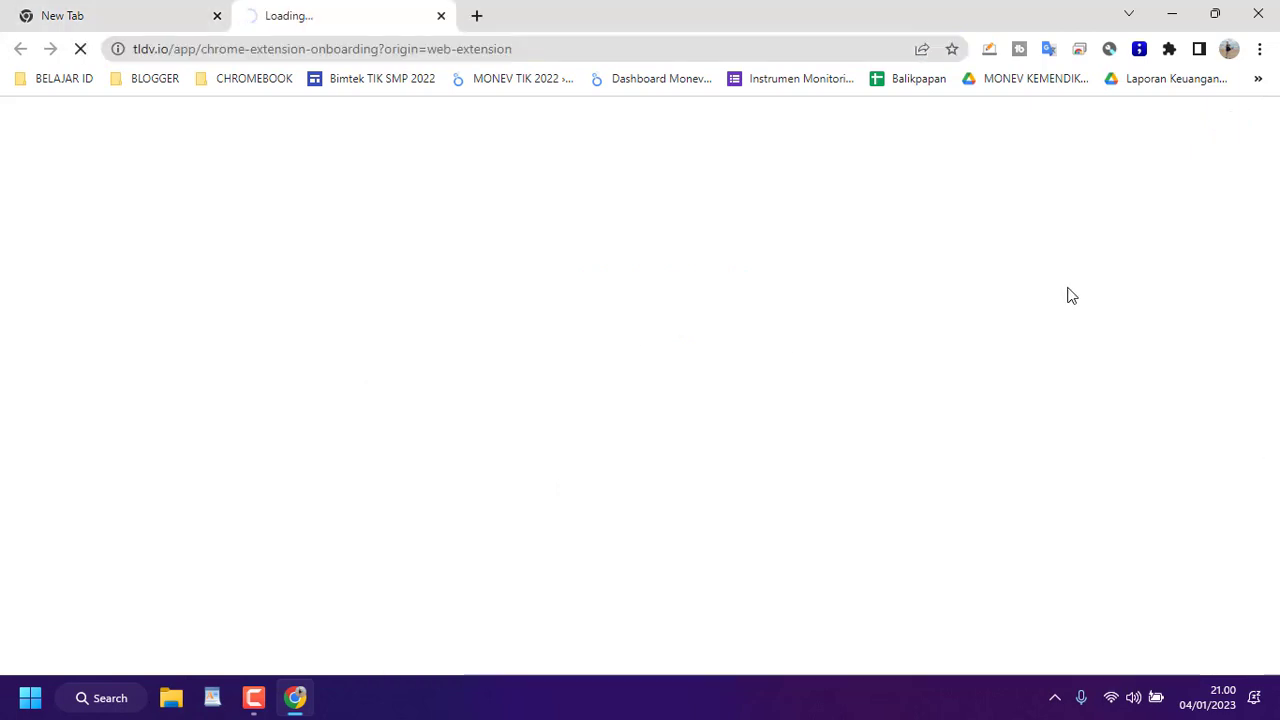
click(441, 16)
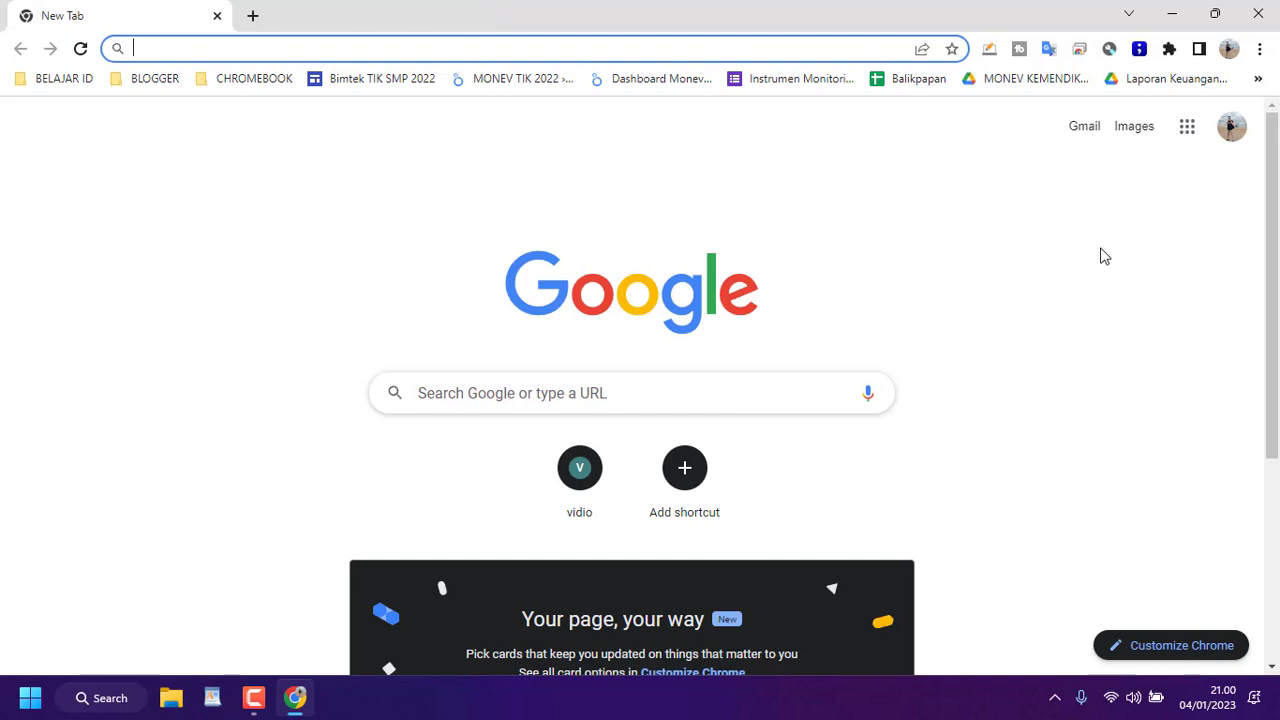
Go to Google Drive from the Google apps and open the KONTEN folder in Drive Saya
click(1187, 126)
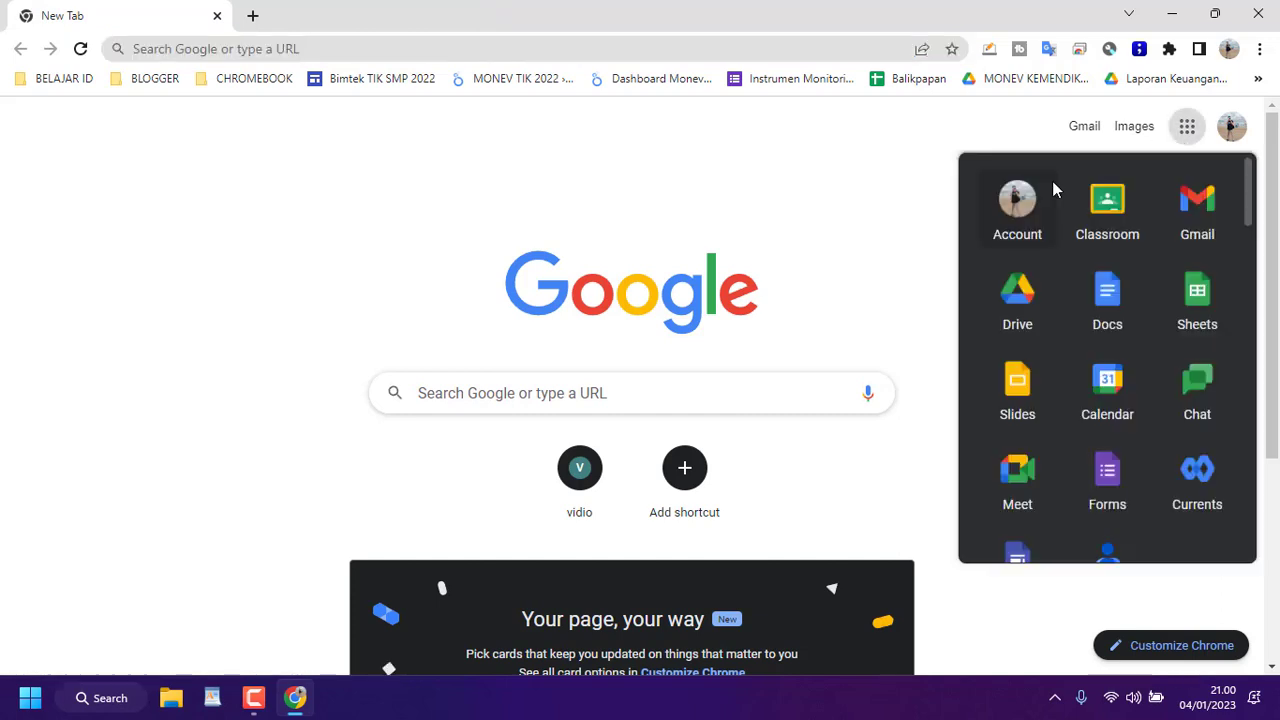
click(1018, 312)
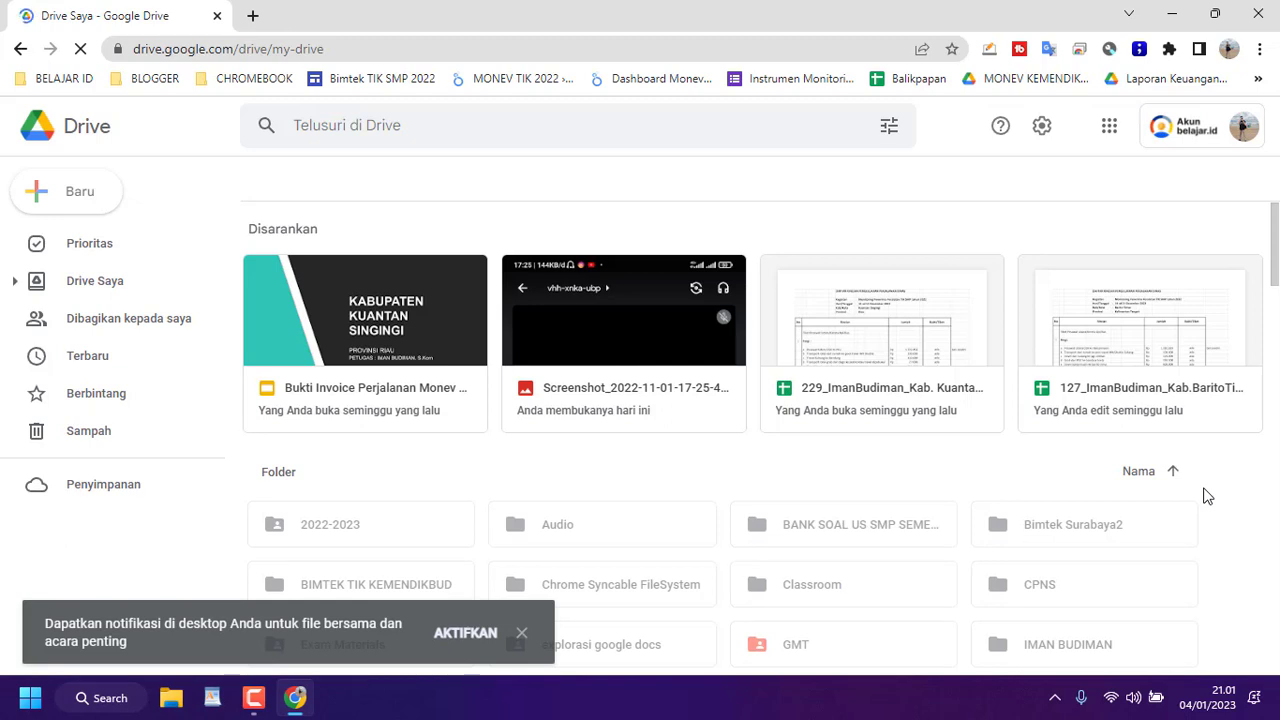
scroll(1207, 496, down, 2)
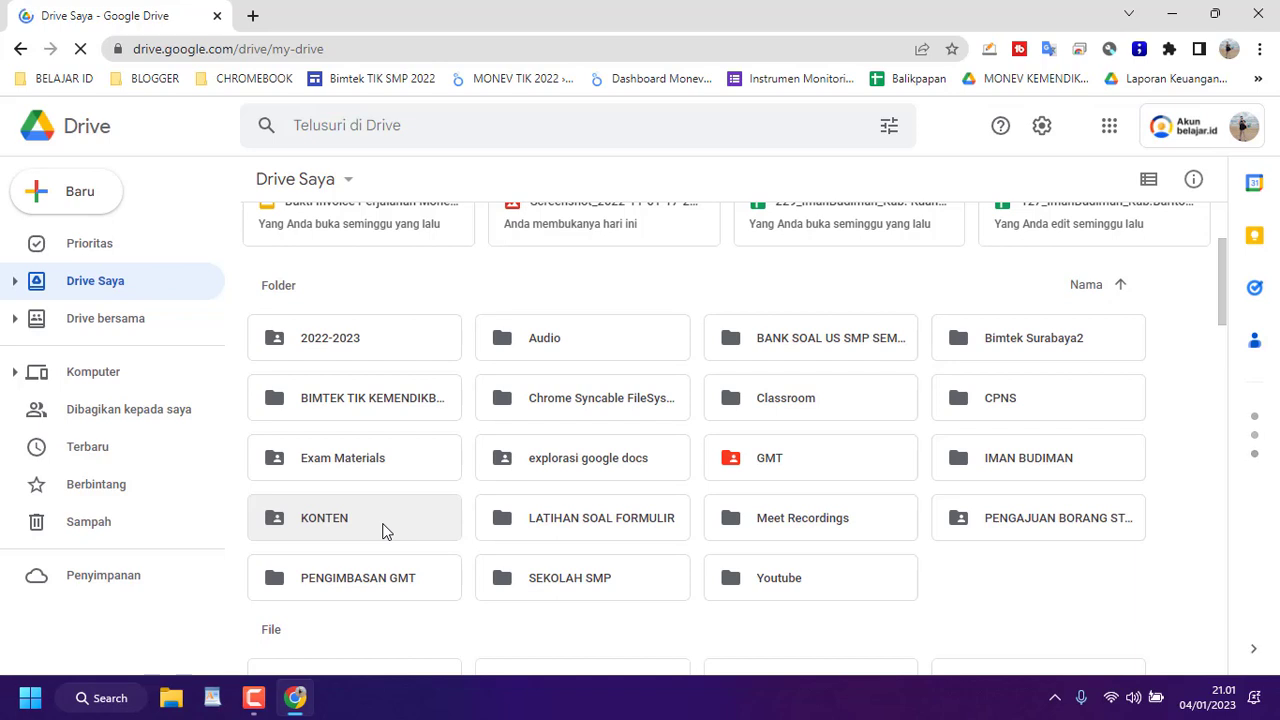
click(383, 531)
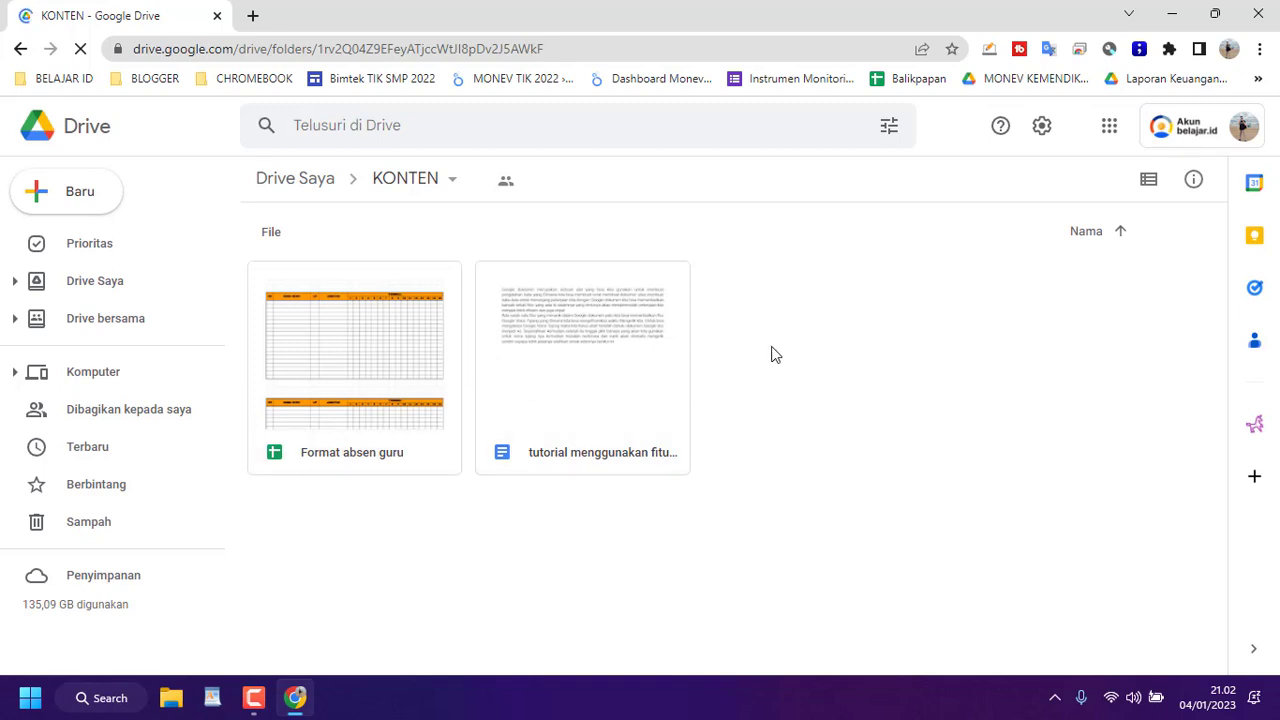
Create a blank Google Dokumen in the KONTEN folder, accepting that it is shared with everyone who has folder access
click(751, 297)
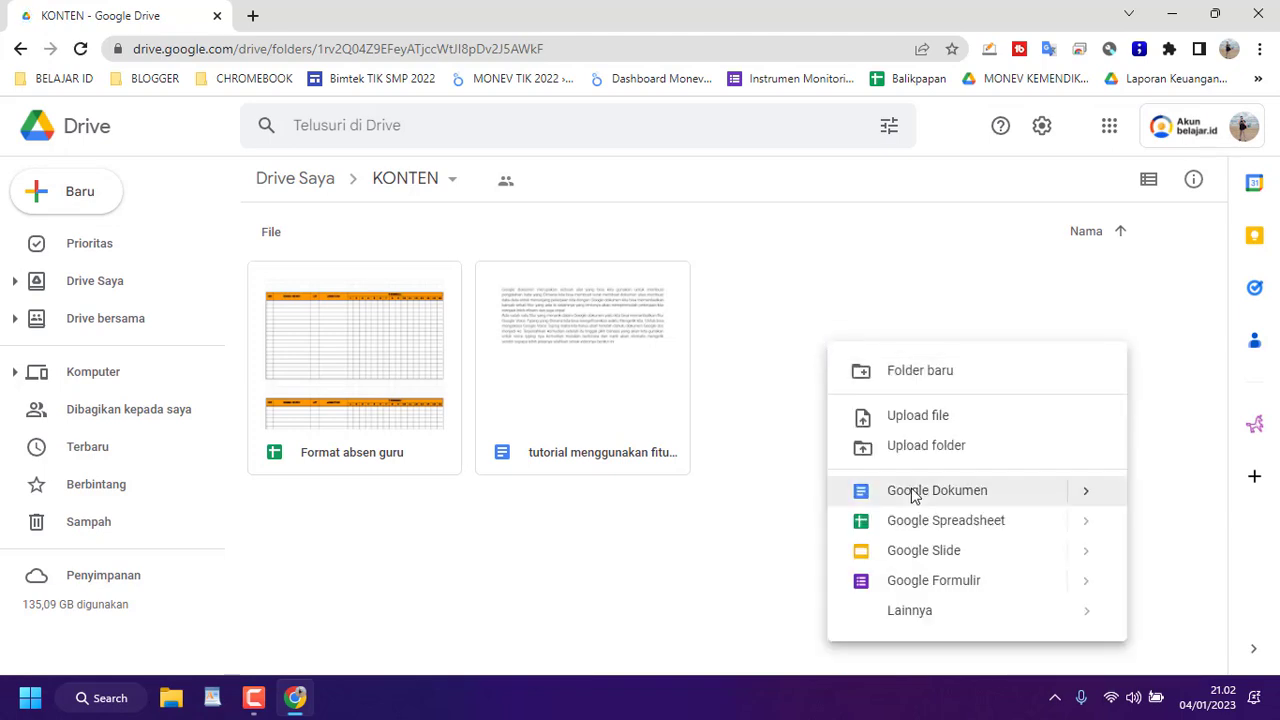
click(868, 492)
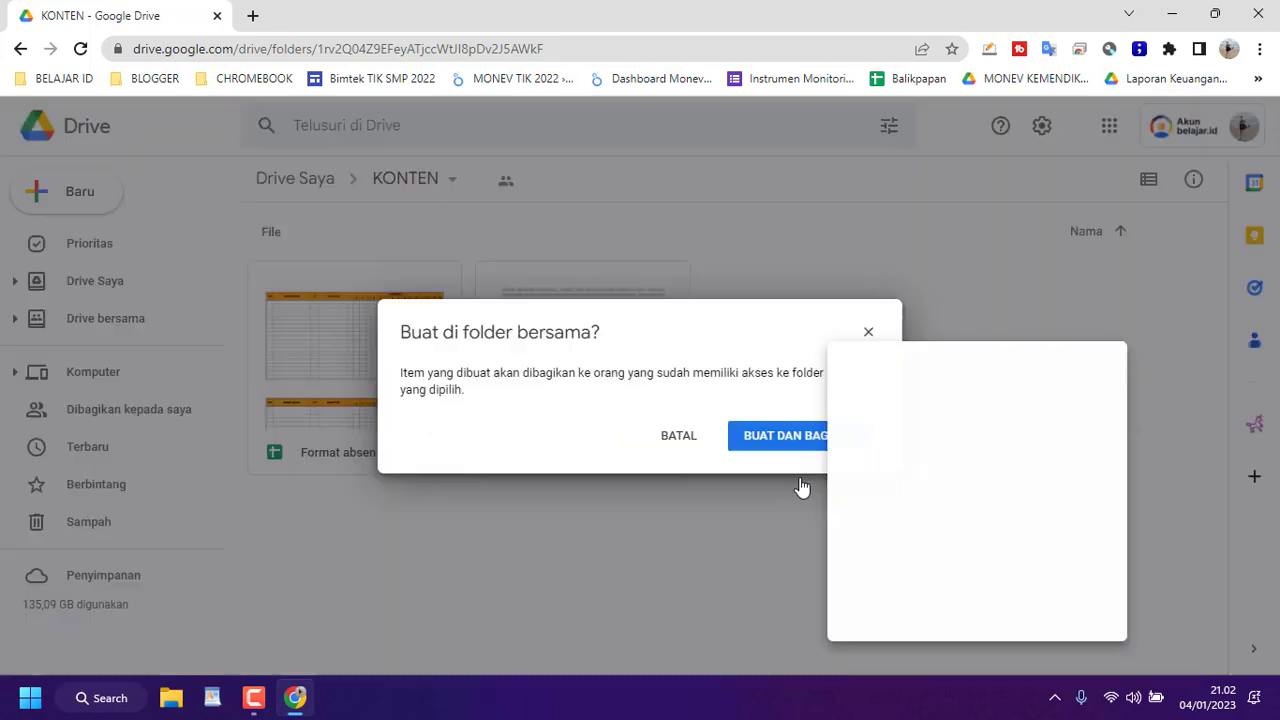
click(801, 432)
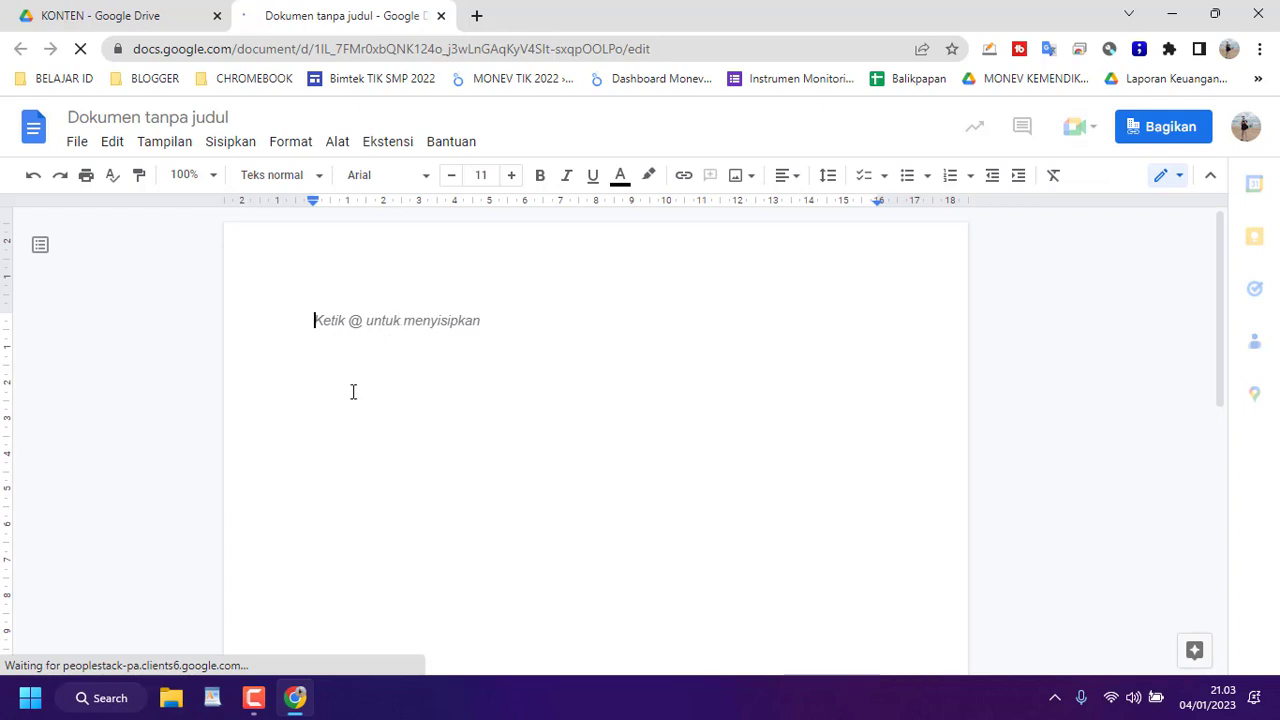
click(477, 16)
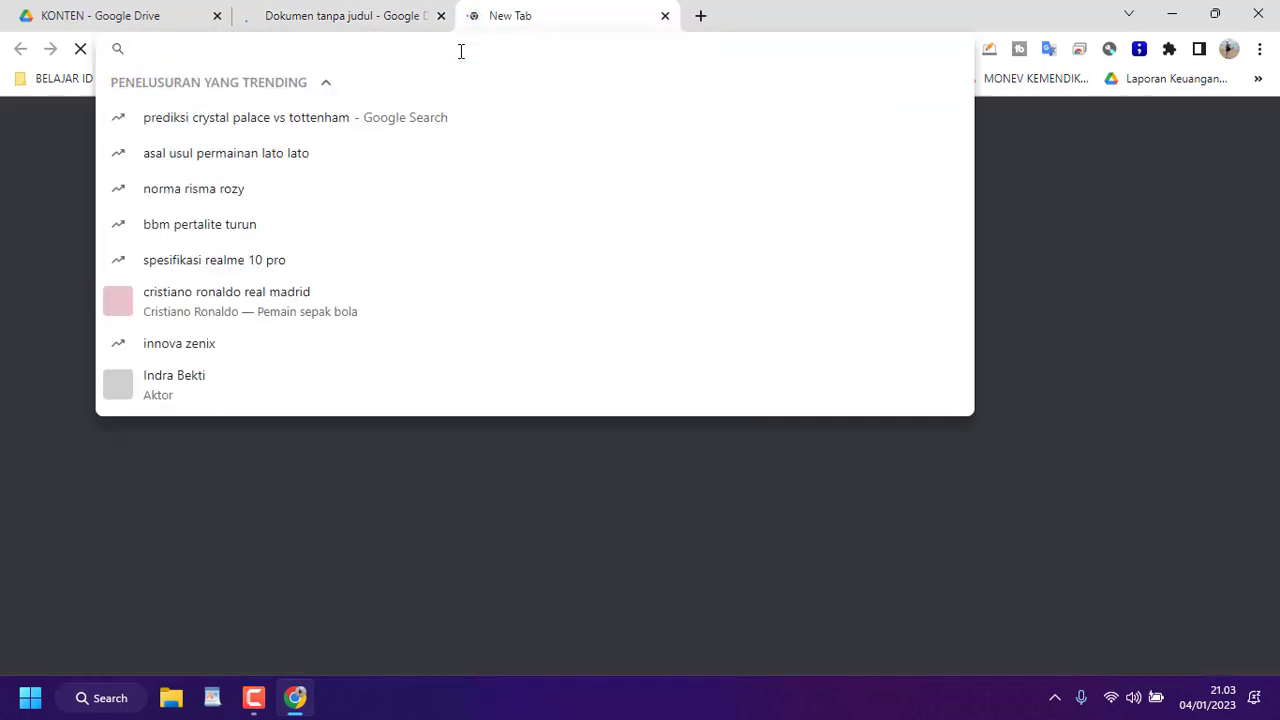
text(era)
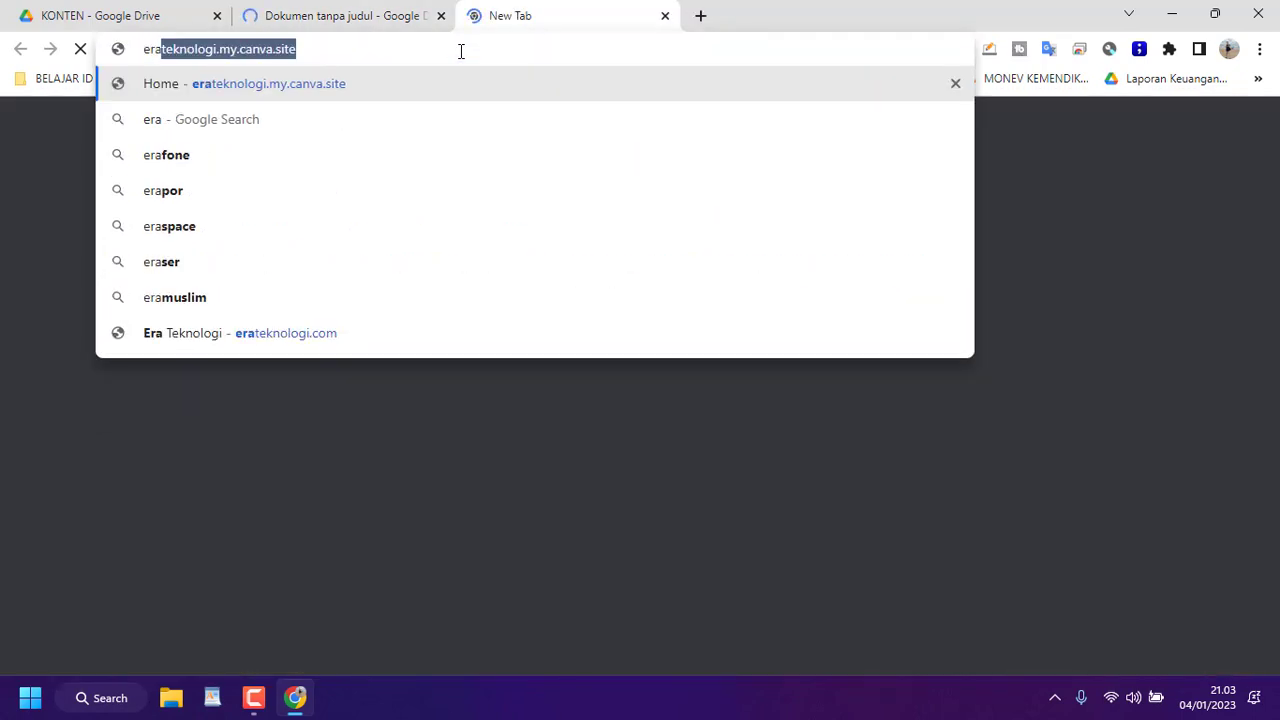
text(teknologo)
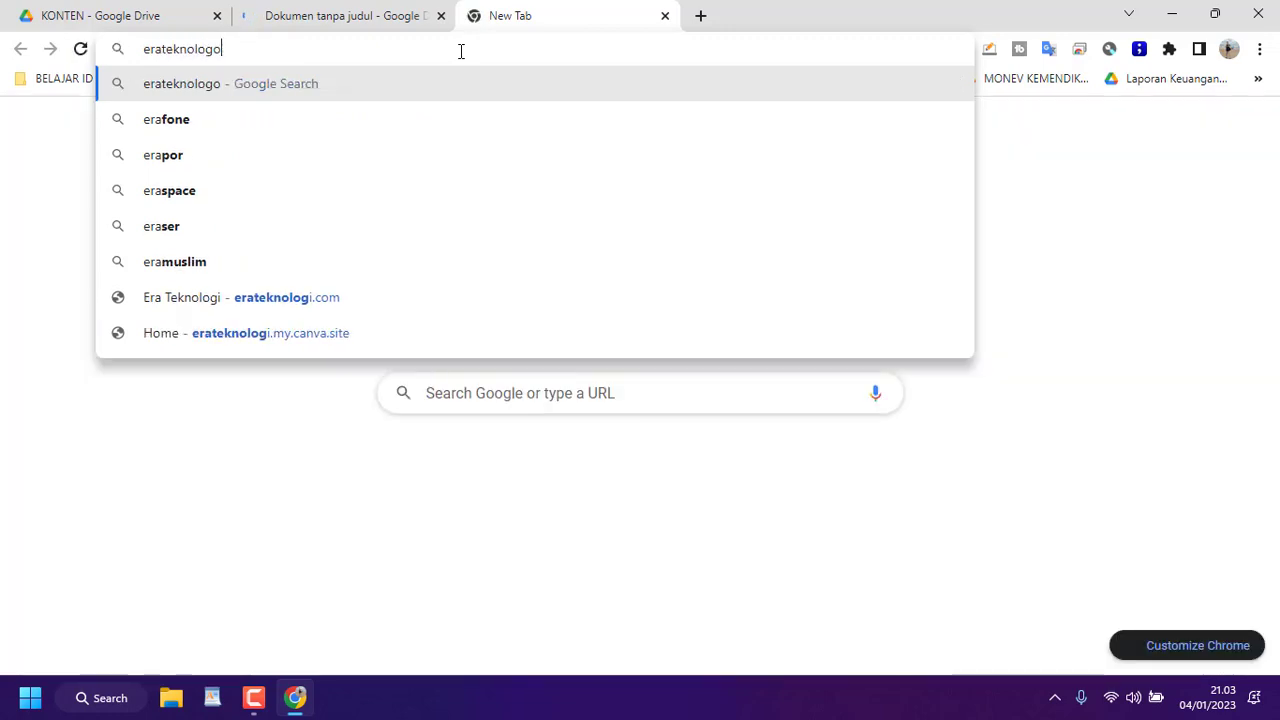
key(BackSpace)
text(i.com)
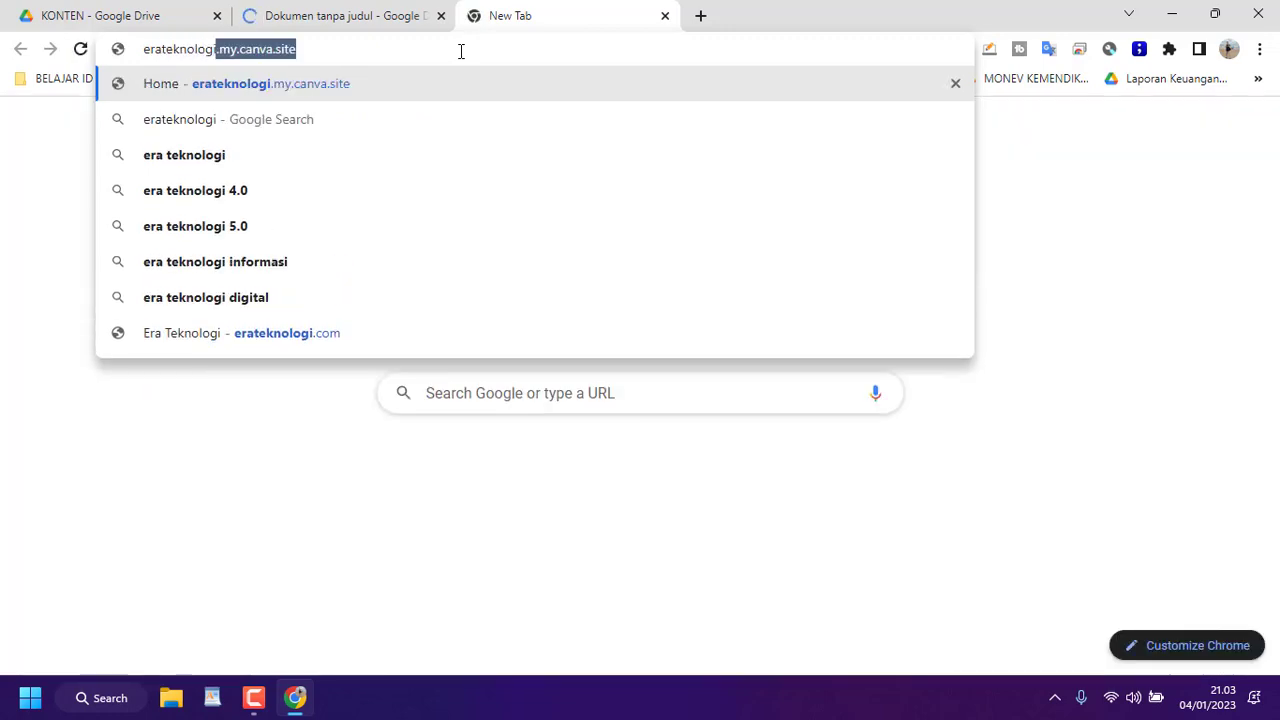
click(145, 49)
text(ww.)
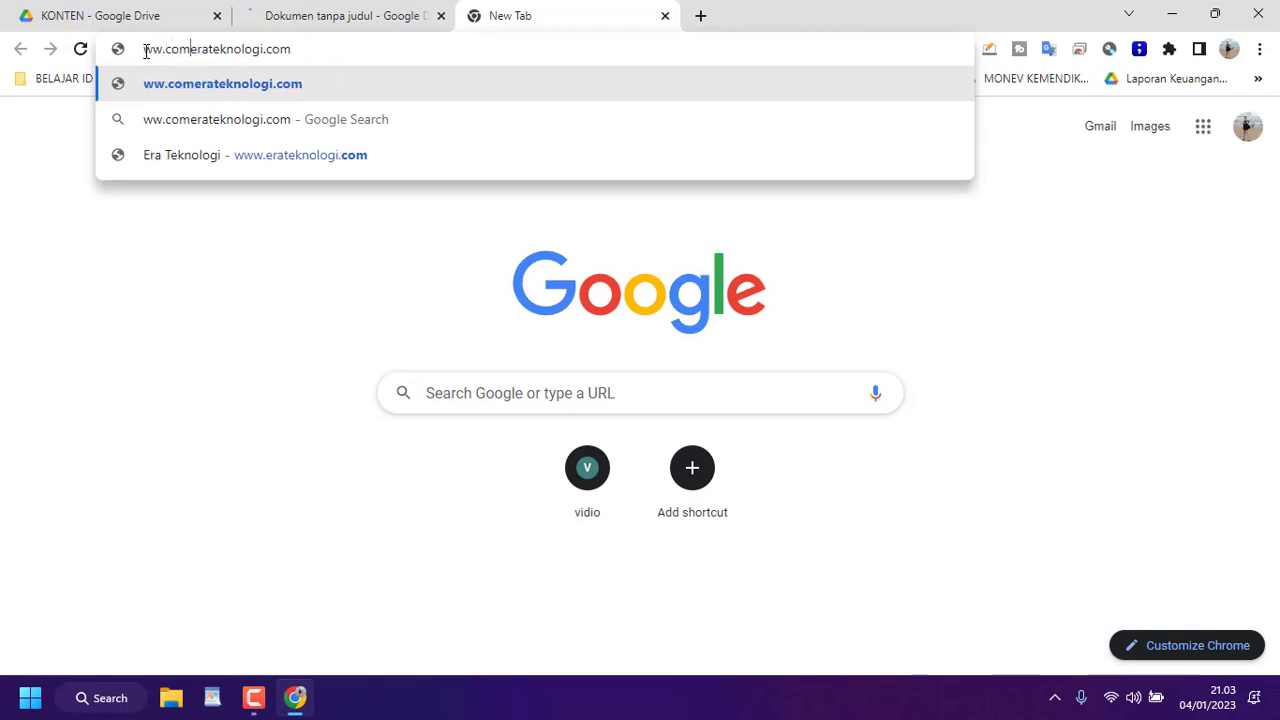
key(BackSpace)
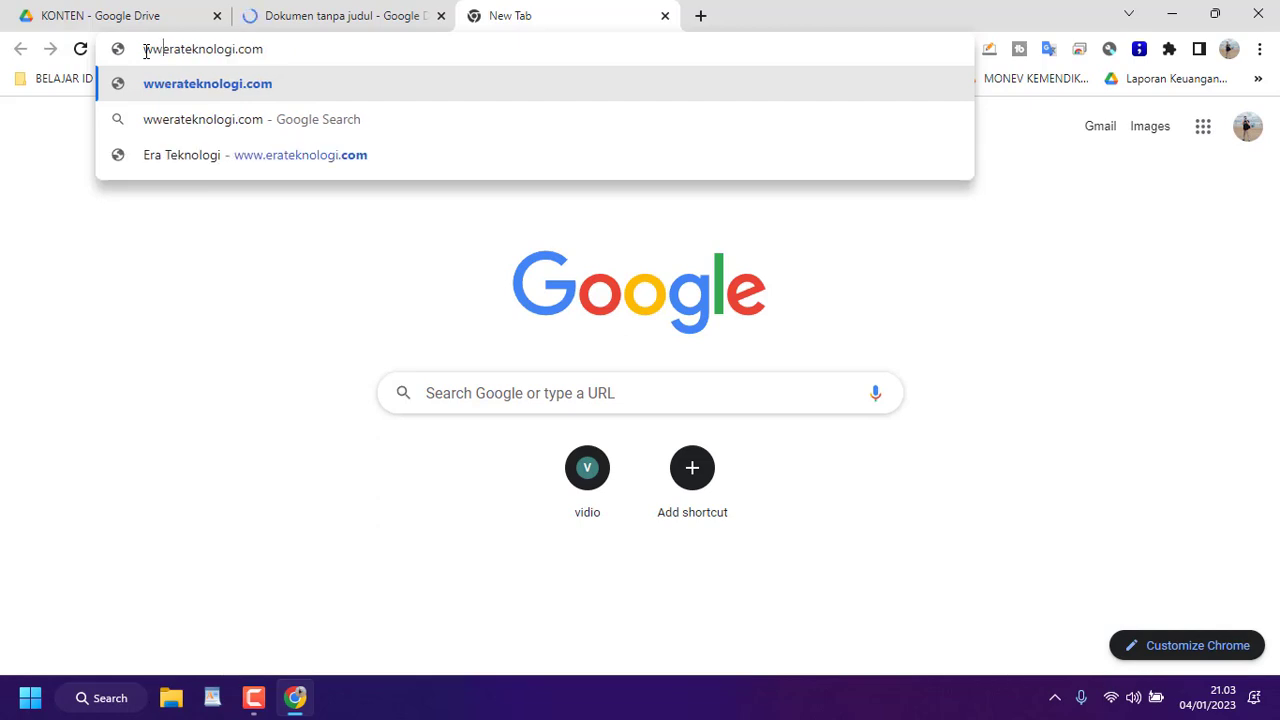
text(w.)
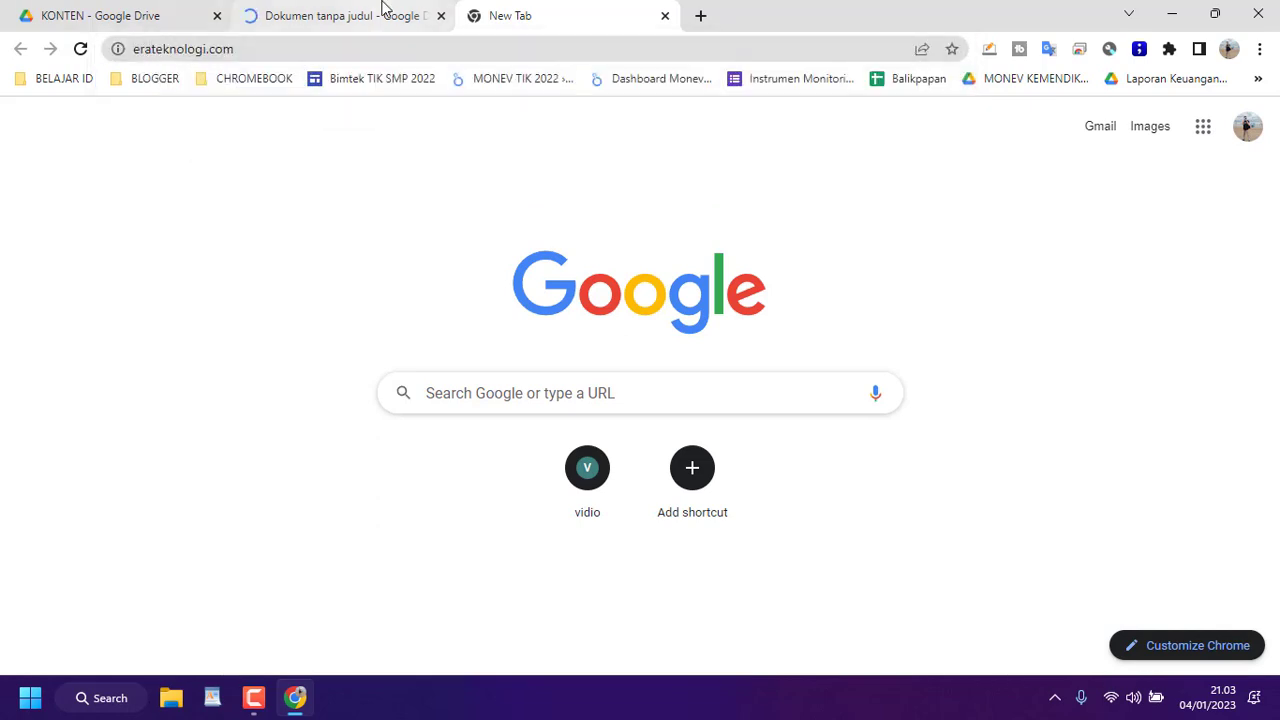
click(452, 18)
click(520, 18)
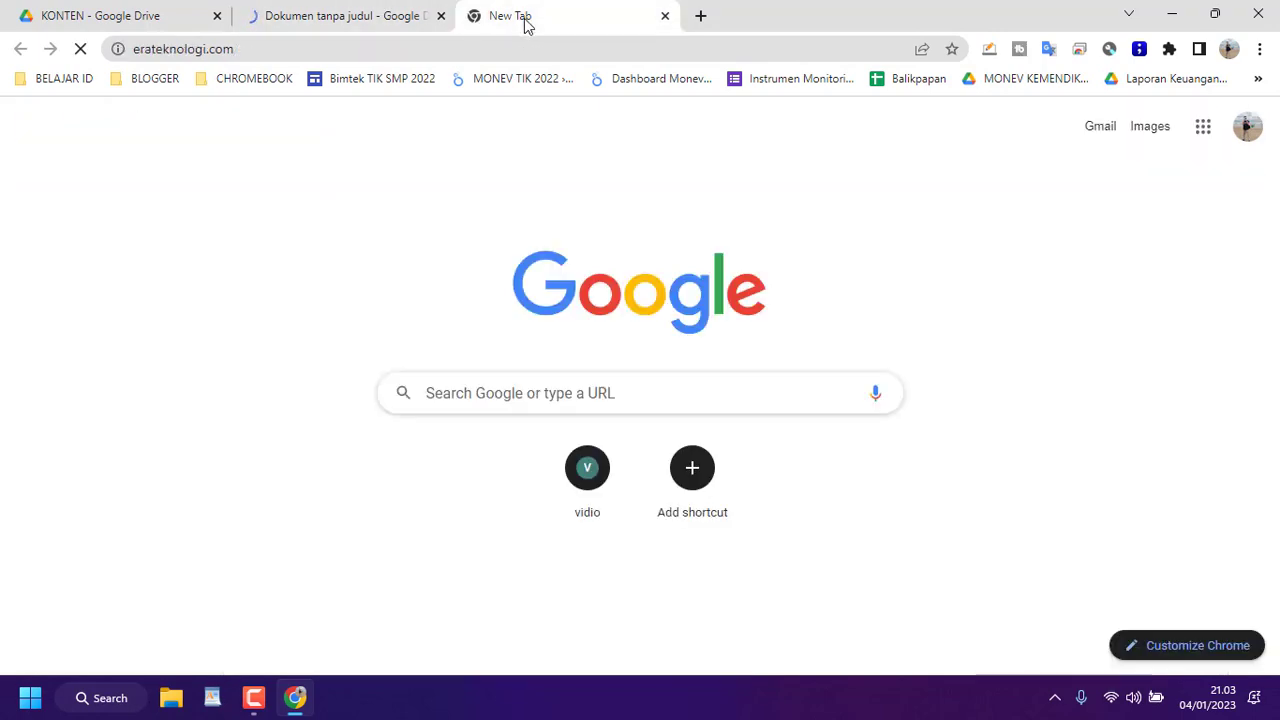
click(400, 16)
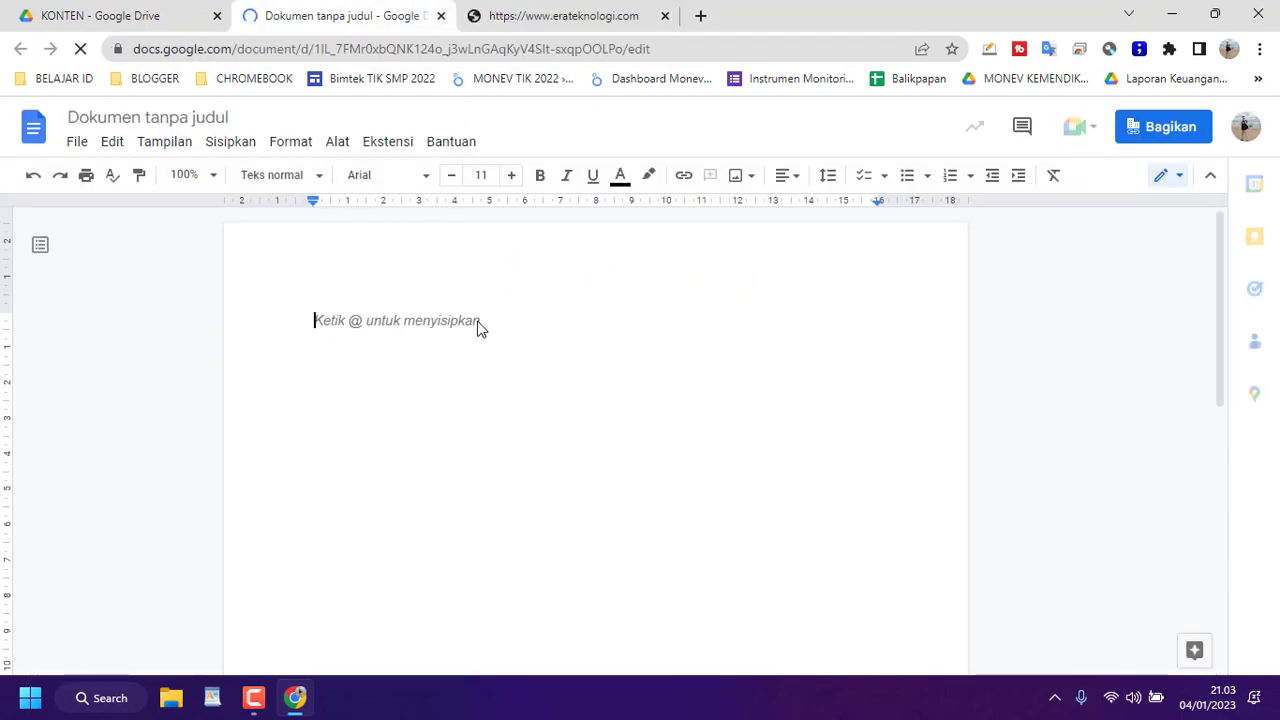
click(537, 12)
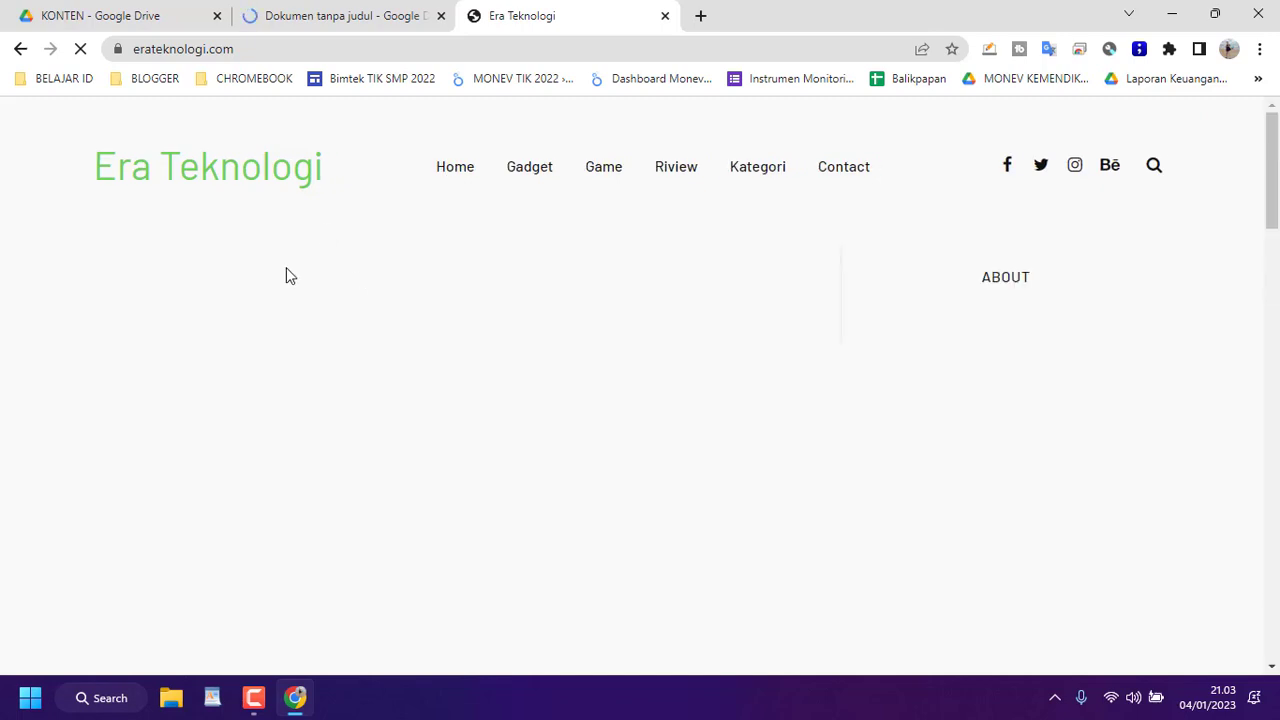
Look through the posts on the Era Teknologi home page and open the article "Perkembangan Teknologi Dari Zaman Ke Zaman"
scroll(290, 276, down, 1)
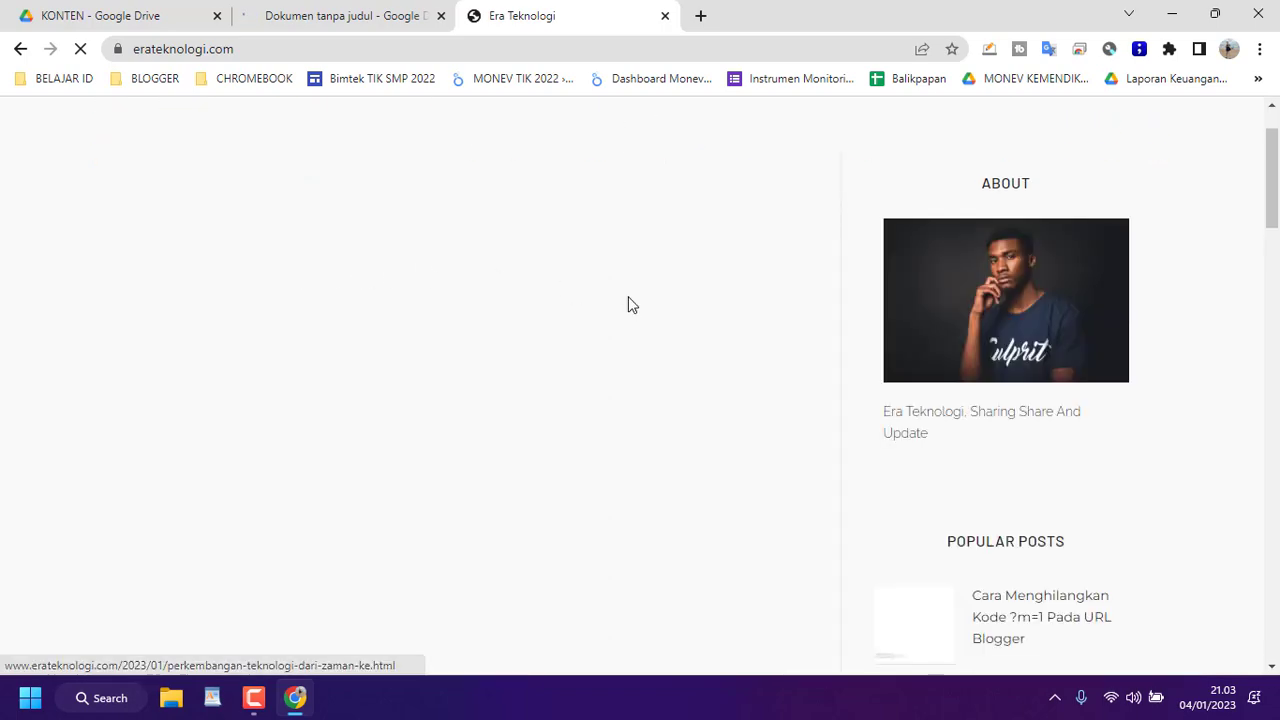
scroll(549, 311, down, 5)
scroll(549, 311, up, 7)
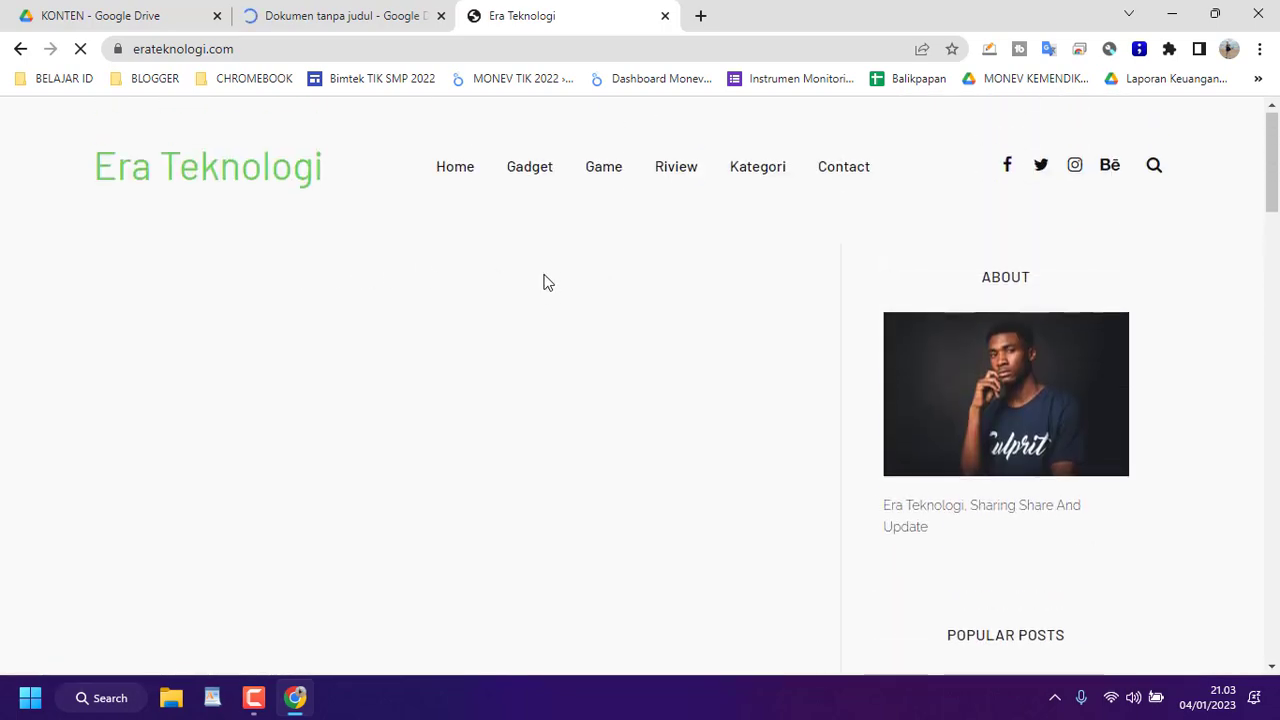
scroll(543, 280, down, 4)
scroll(548, 285, up, 3)
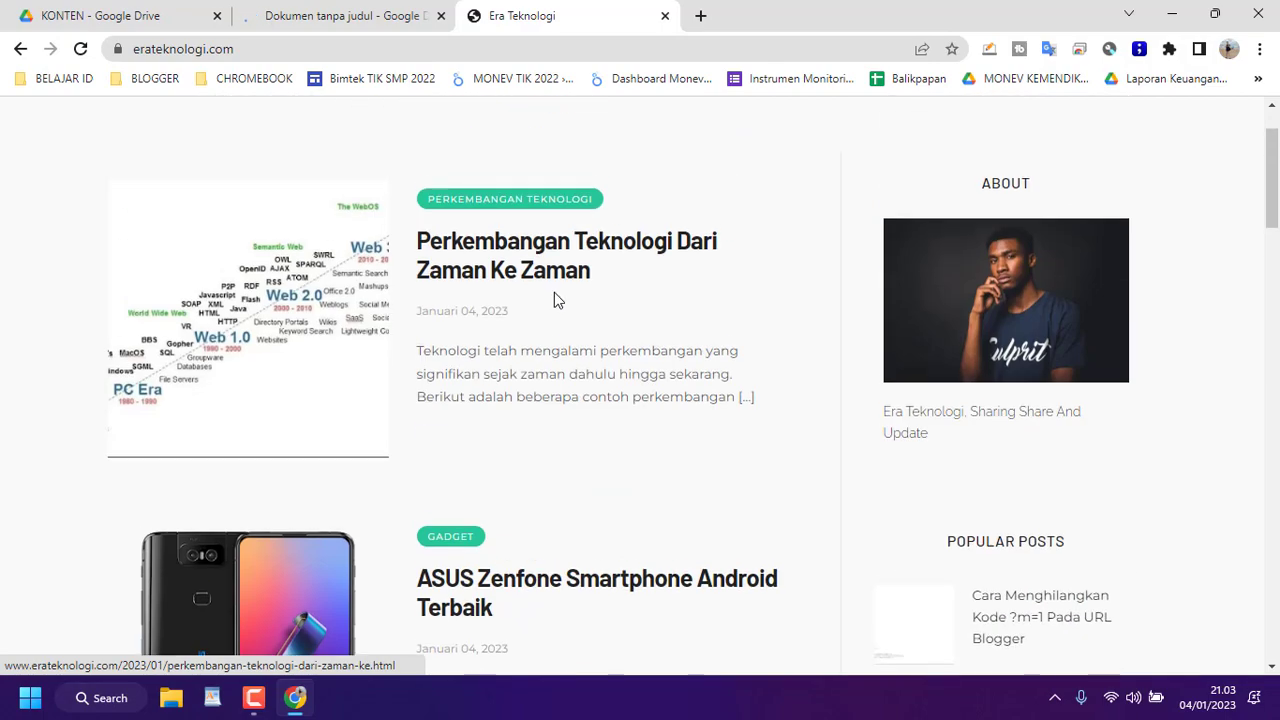
scroll(489, 394, down, 8)
scroll(654, 386, up, 9)
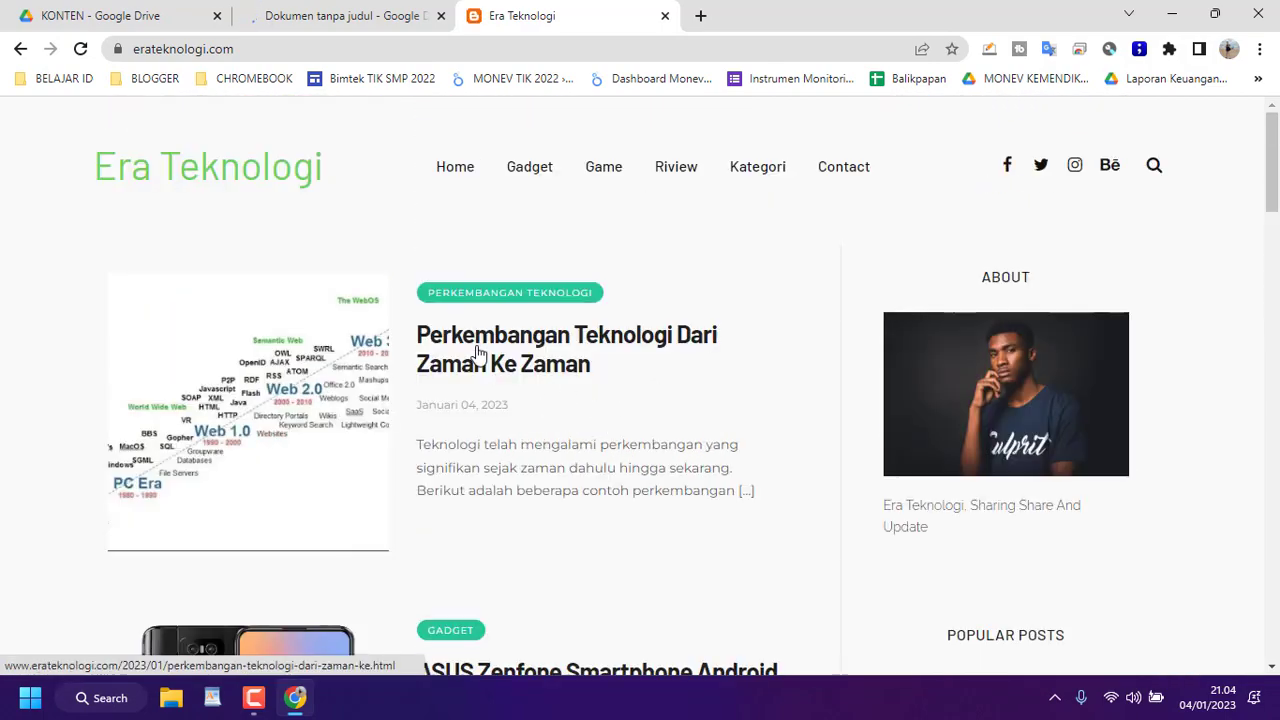
click(480, 352)
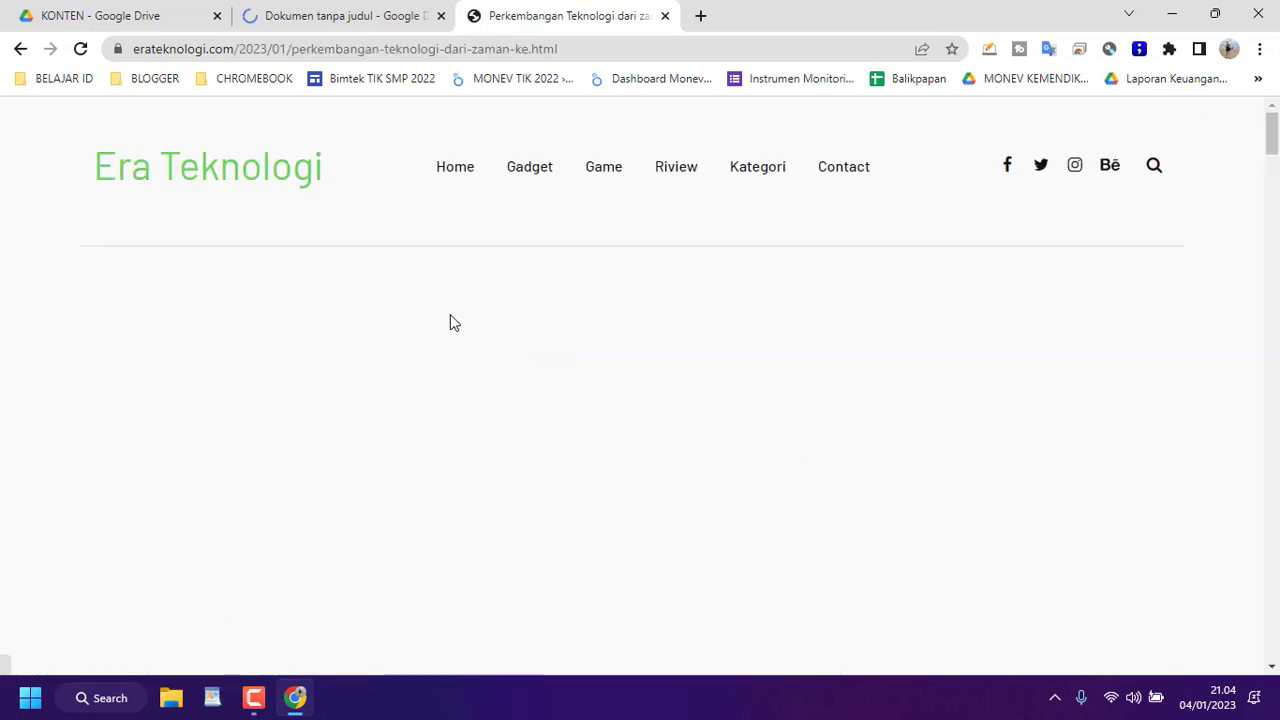
Copy the article's paragraphs from "Zaman Prasejarah" through "Abad Pertengahan" and return to the blank document
click(364, 30)
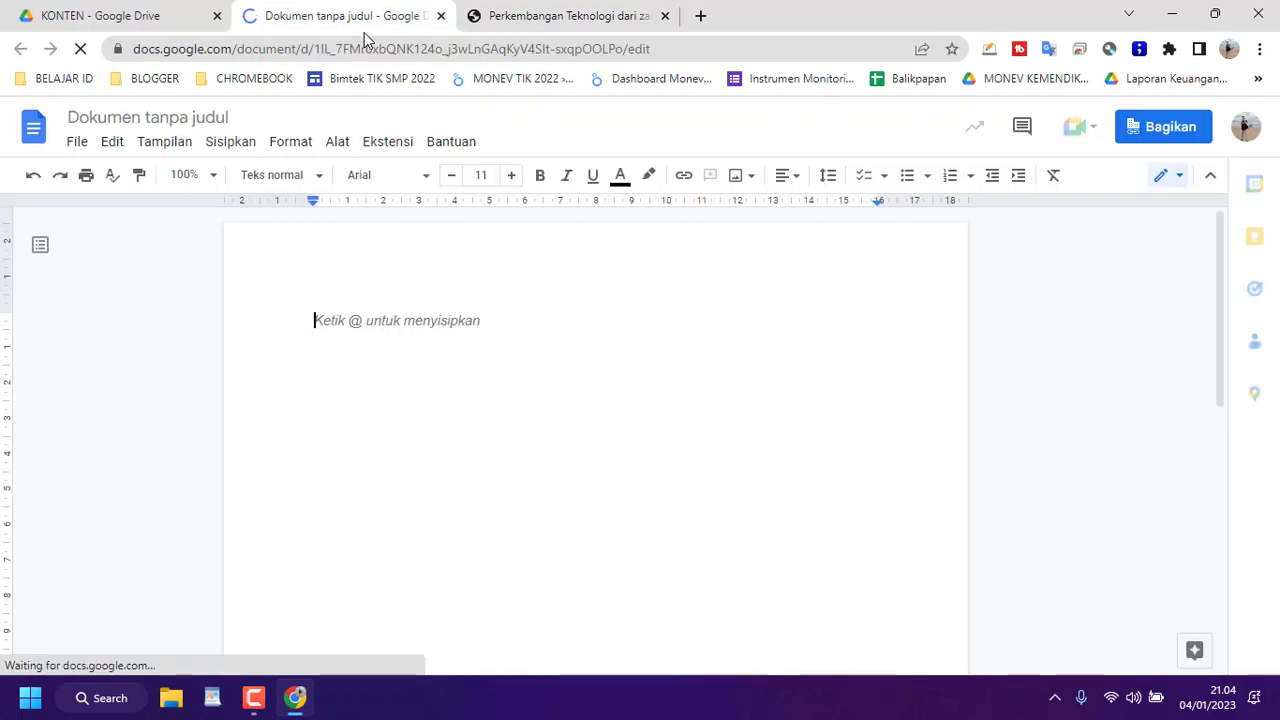
click(535, 15)
scroll(433, 408, down, 3)
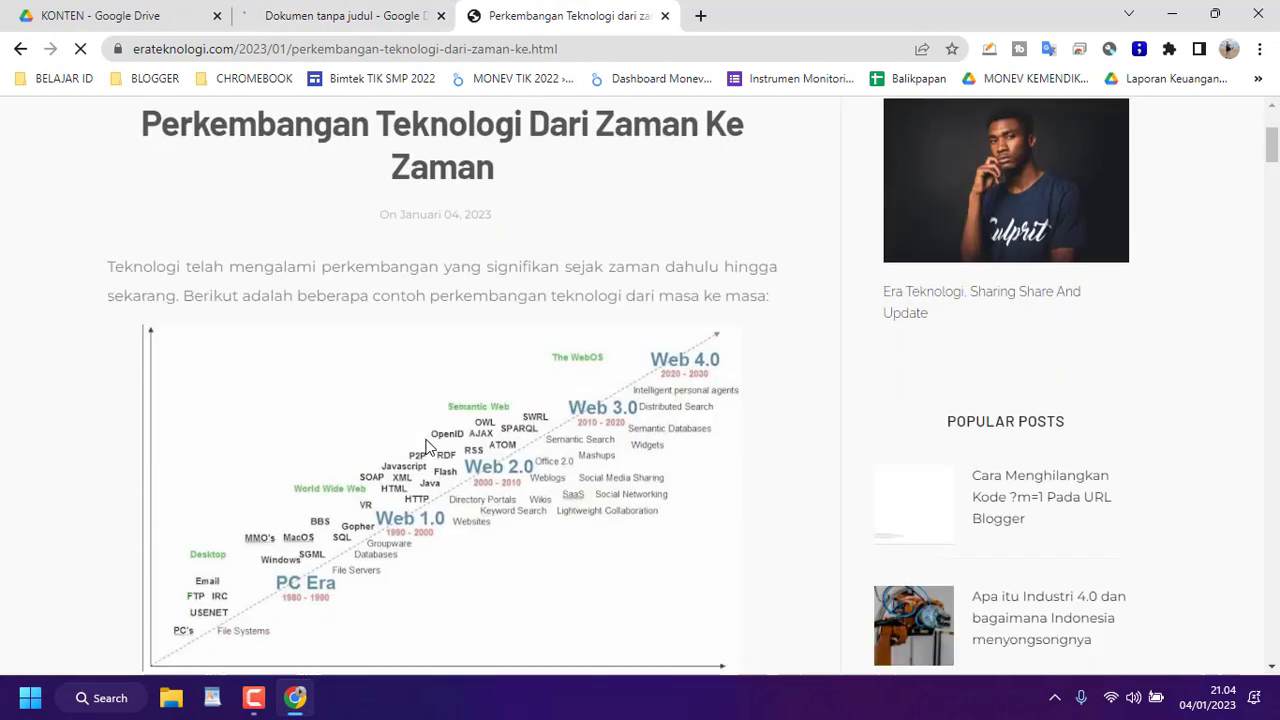
scroll(425, 445, down, 4)
drag(109, 290, 267, 618)
right_click(287, 543)
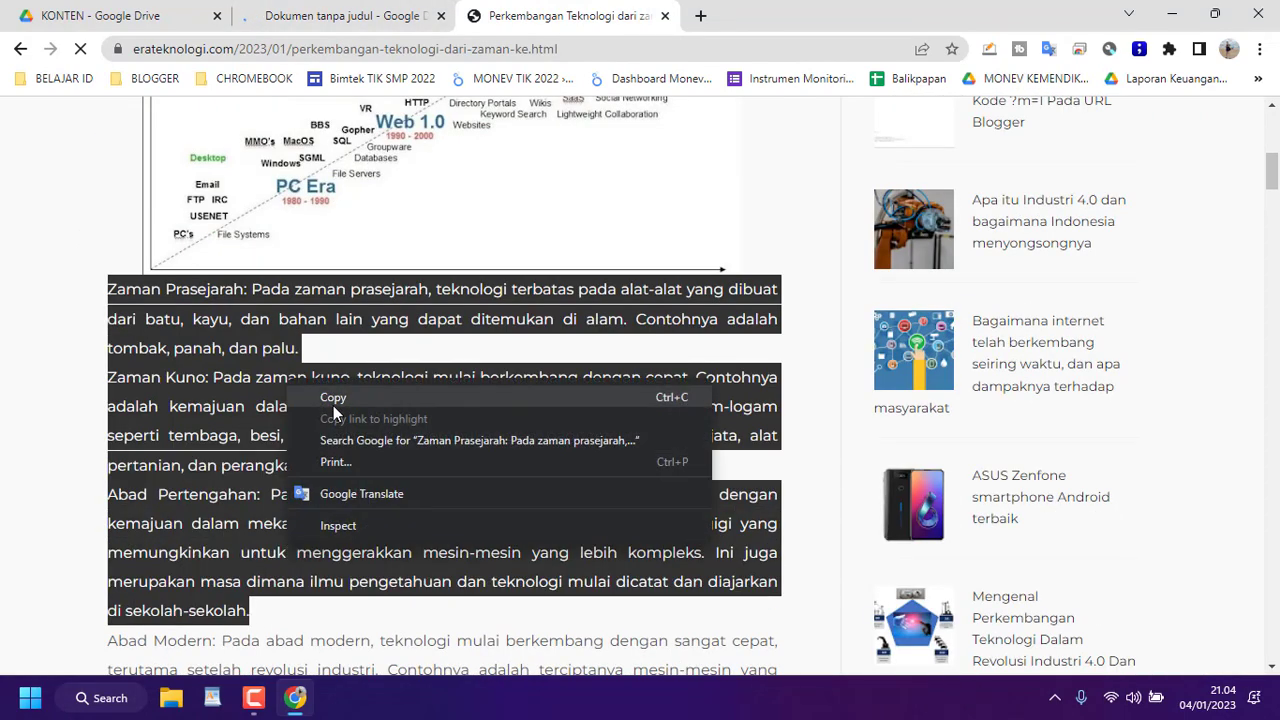
click(333, 405)
click(351, 28)
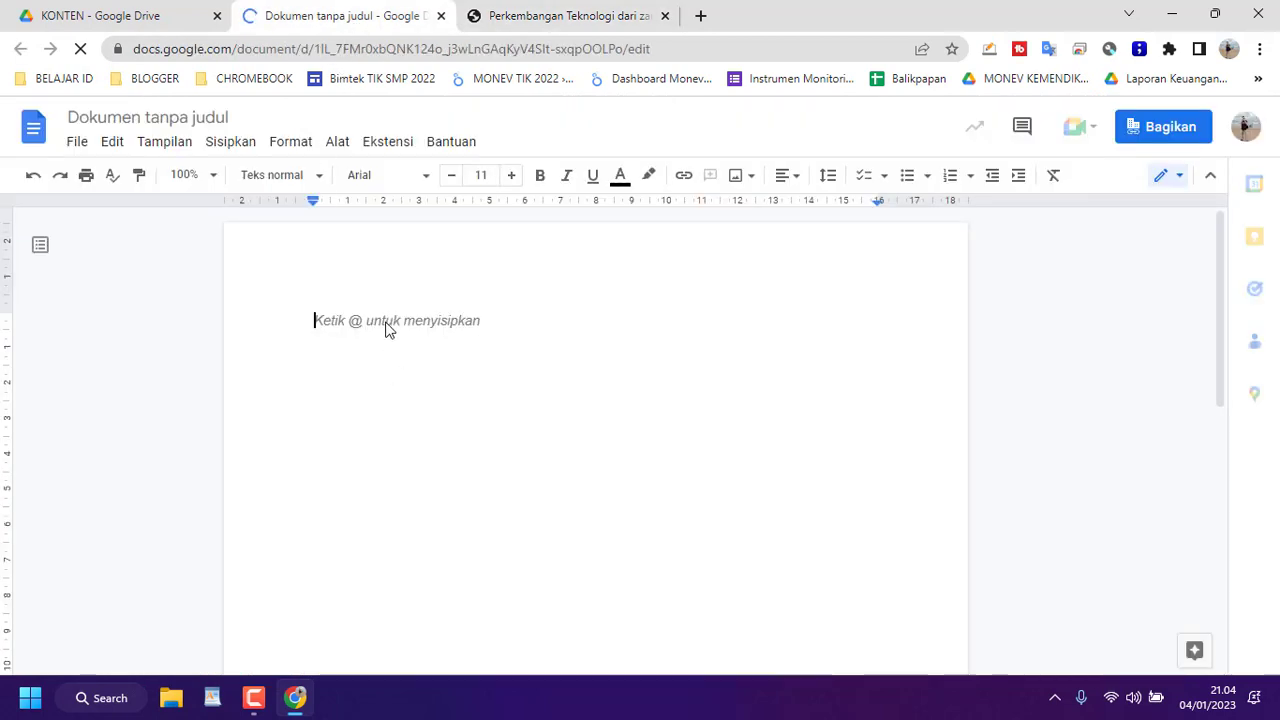
Paste the copied "Zaman Prasejarah" through "Abad Pertengahan" paragraphs into the blank document without formatting
right_click(443, 332)
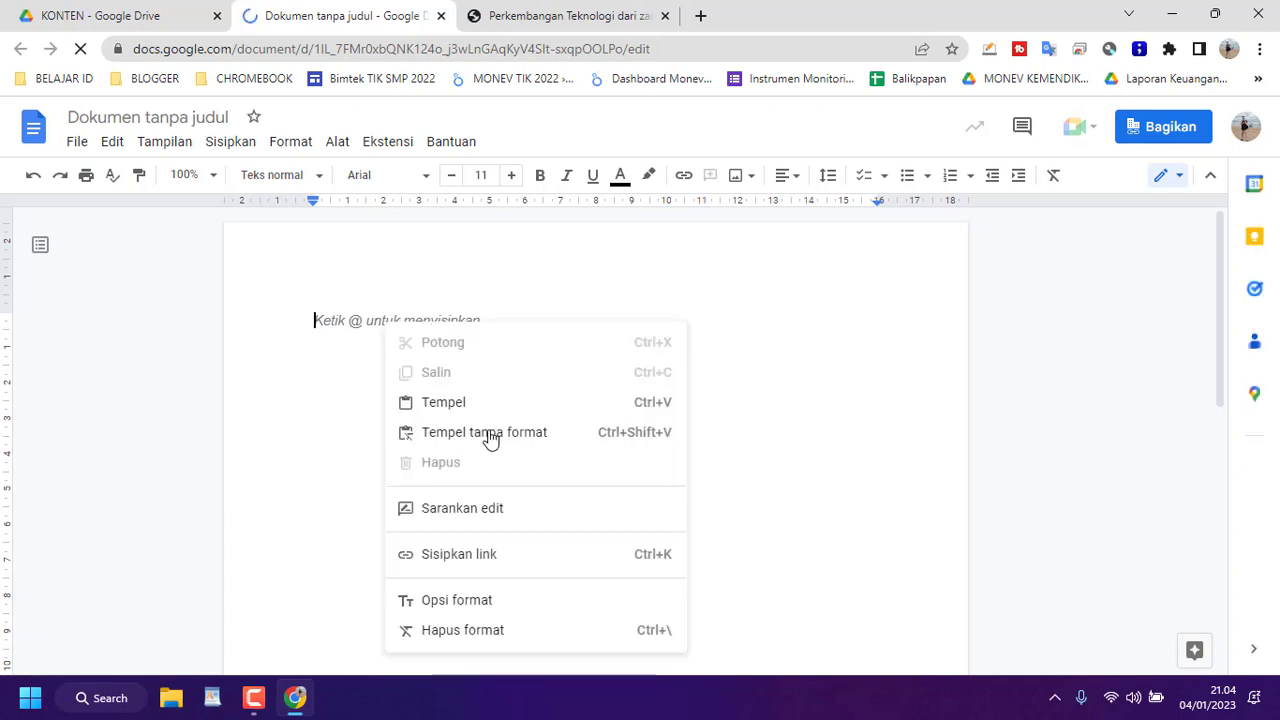
click(349, 452)
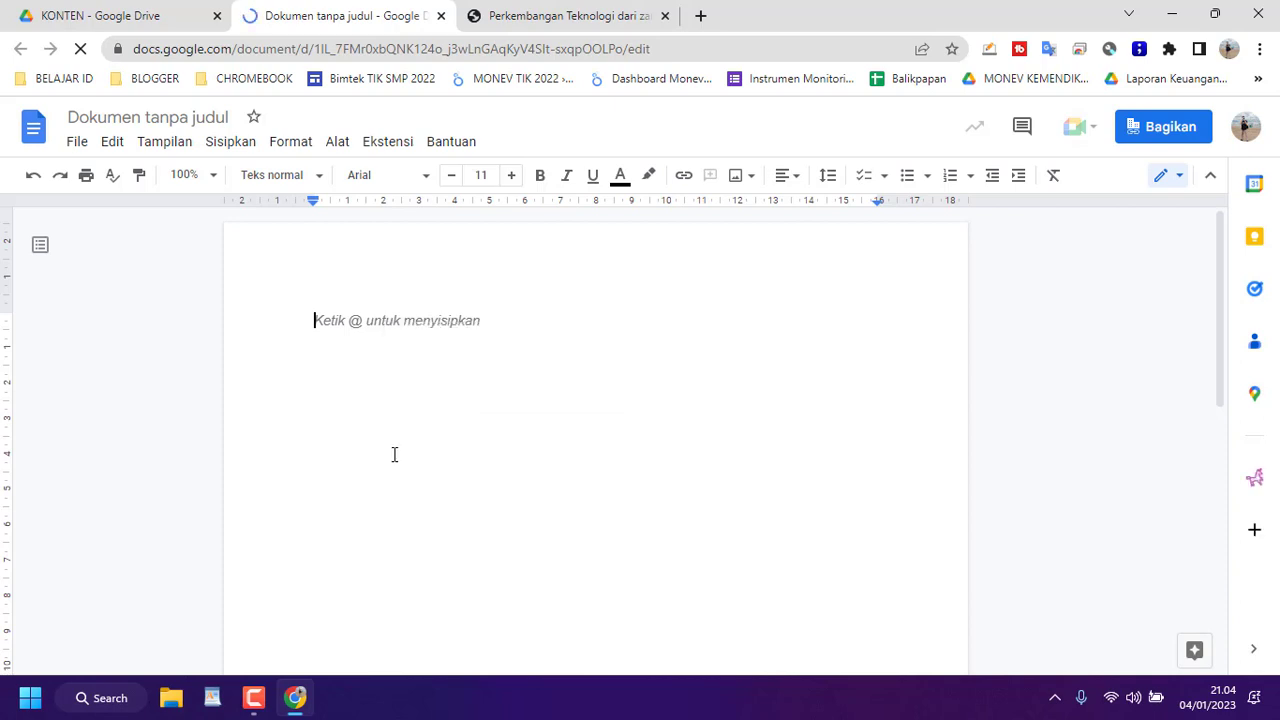
key(ctrl+shift+v)
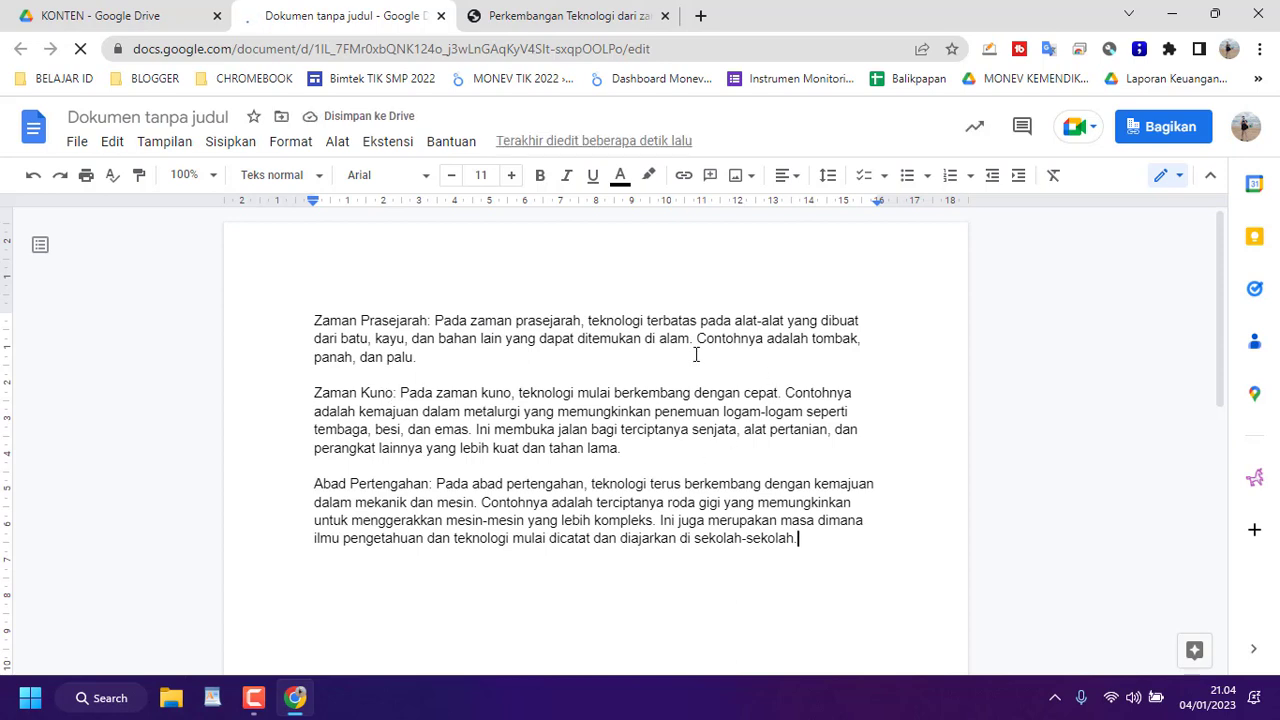
click(450, 358)
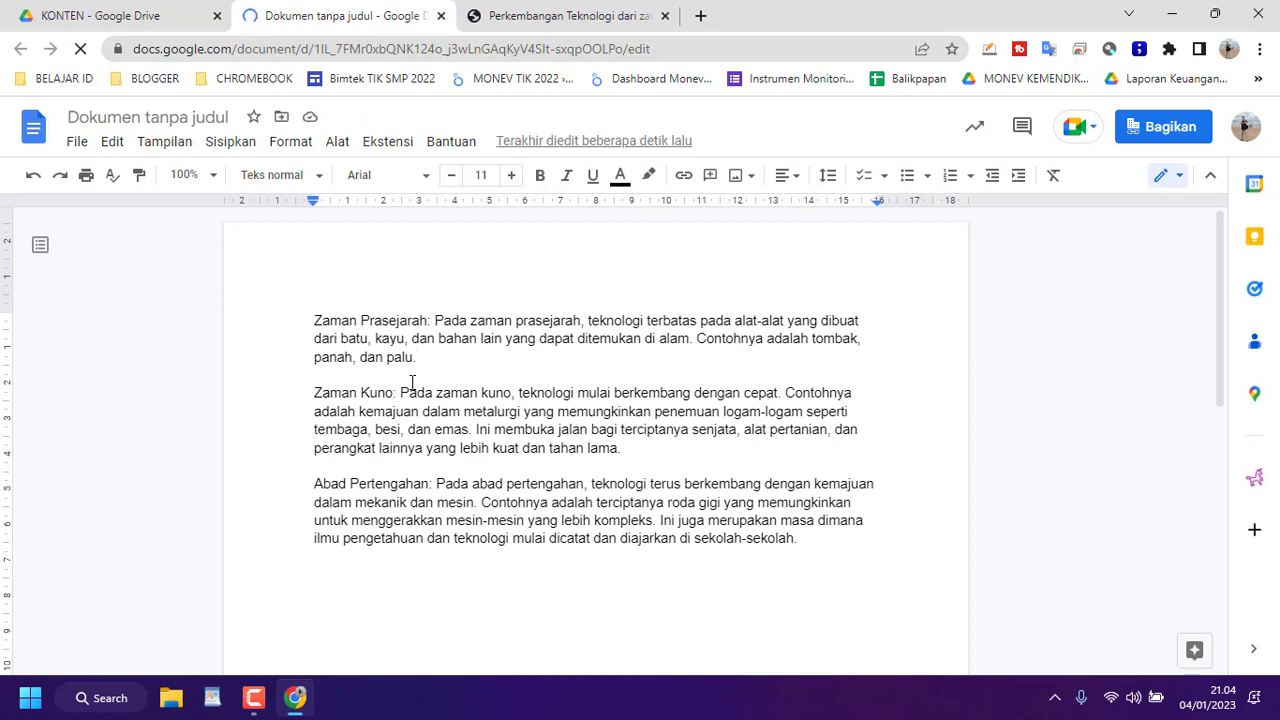
Open the document's word count details and enable "Tampilkan jumlah kata saat mengetik"
click(338, 141)
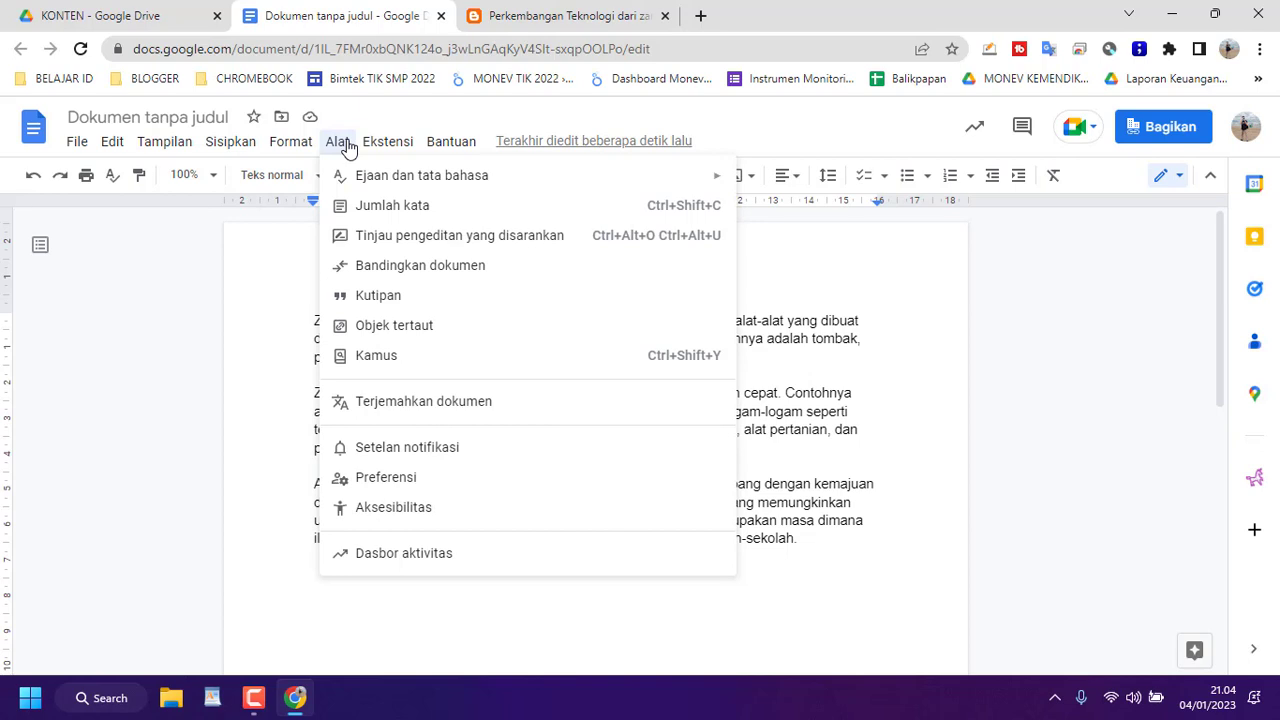
click(392, 205)
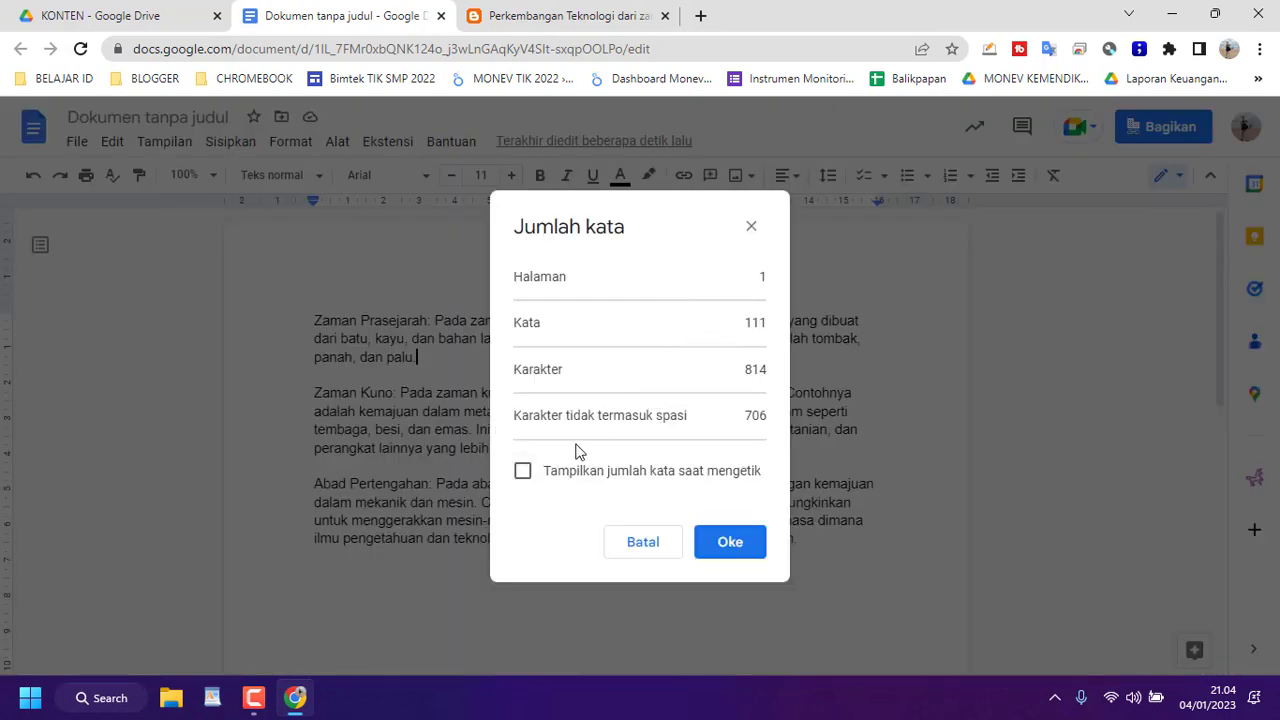
click(524, 478)
click(749, 561)
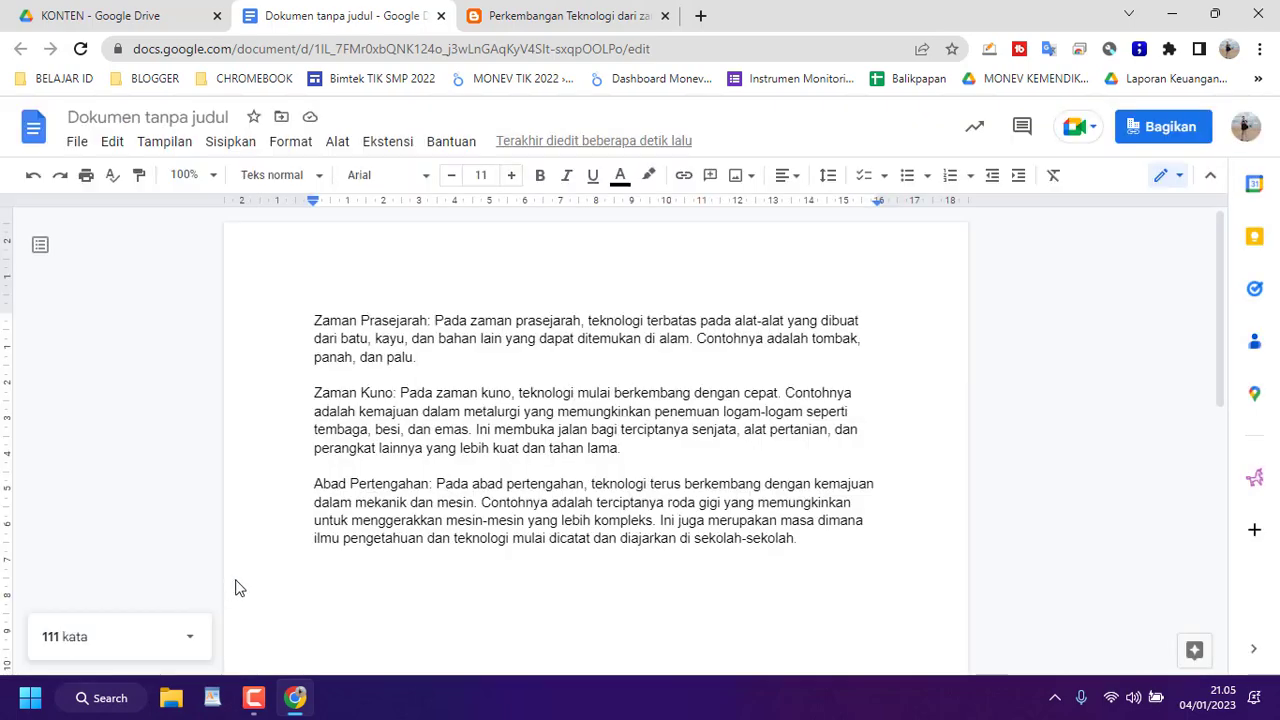
Copy the article's whole text from "Zaman Prasejarah" down to the final "Secara keseluruhan" paragraph above the tags
click(615, 12)
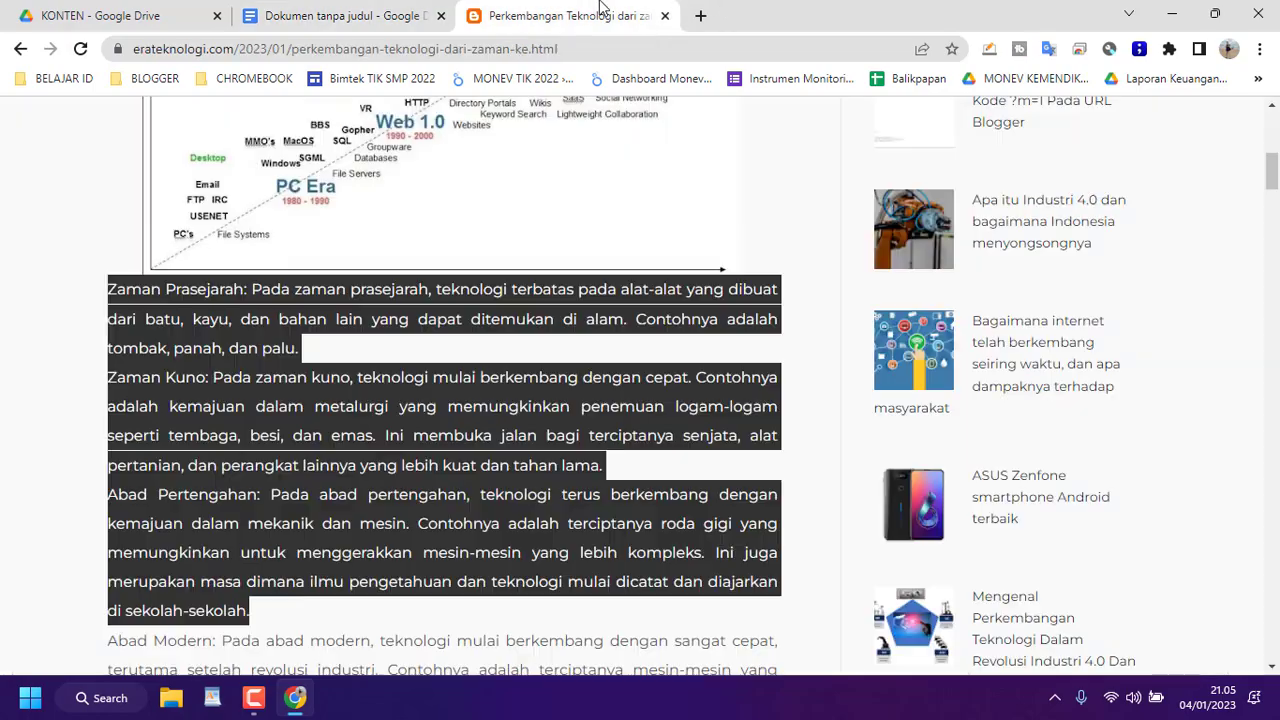
scroll(350, 402, down, 5)
scroll(352, 410, down, 20)
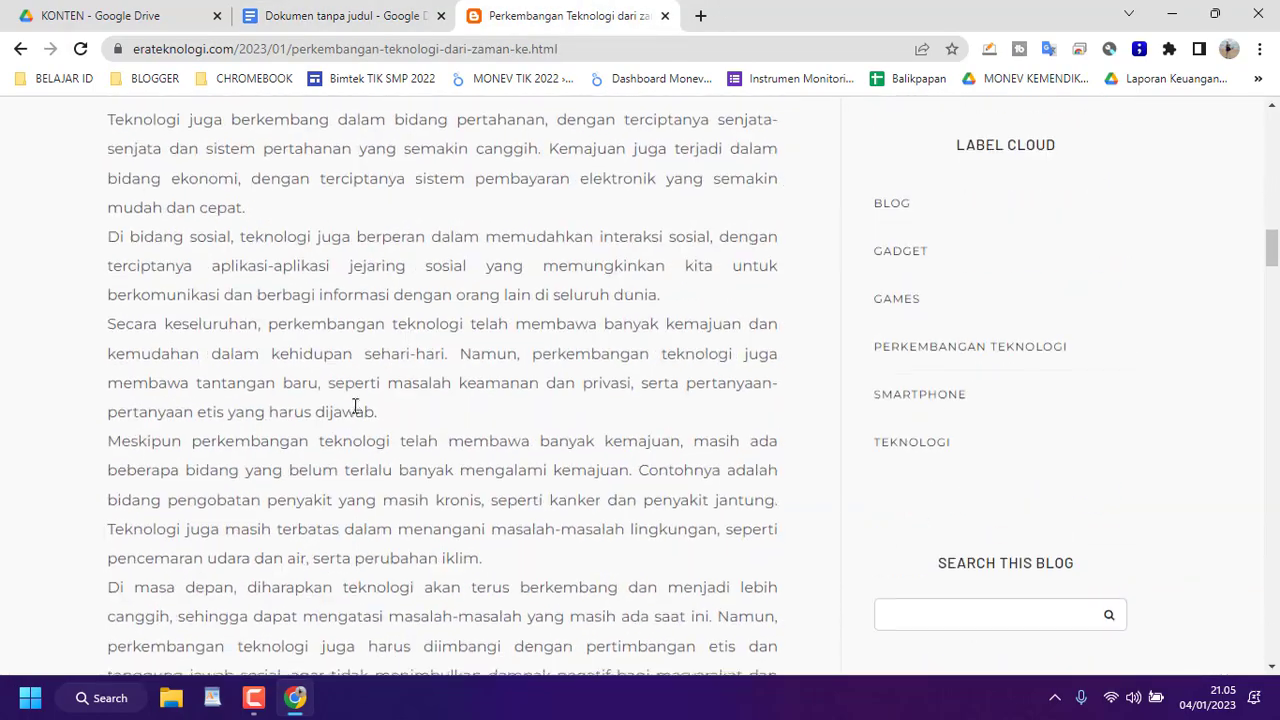
scroll(360, 428, down, 15)
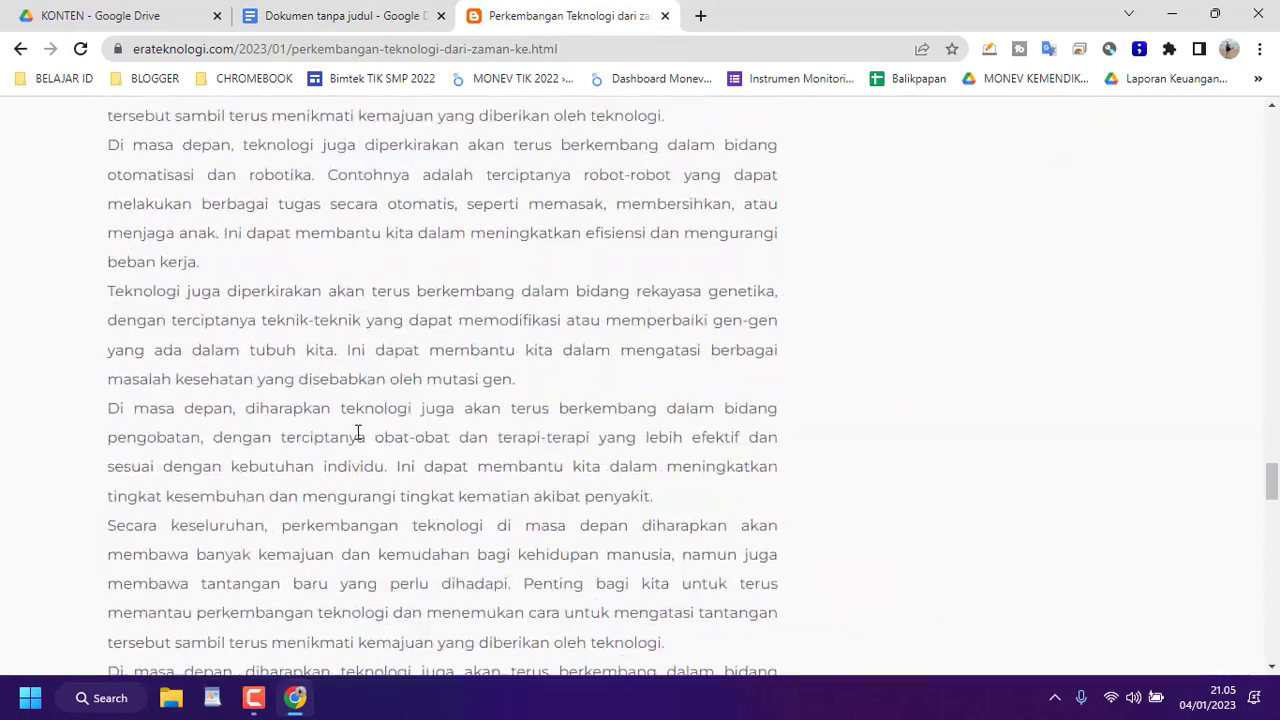
scroll(364, 432, up, 7)
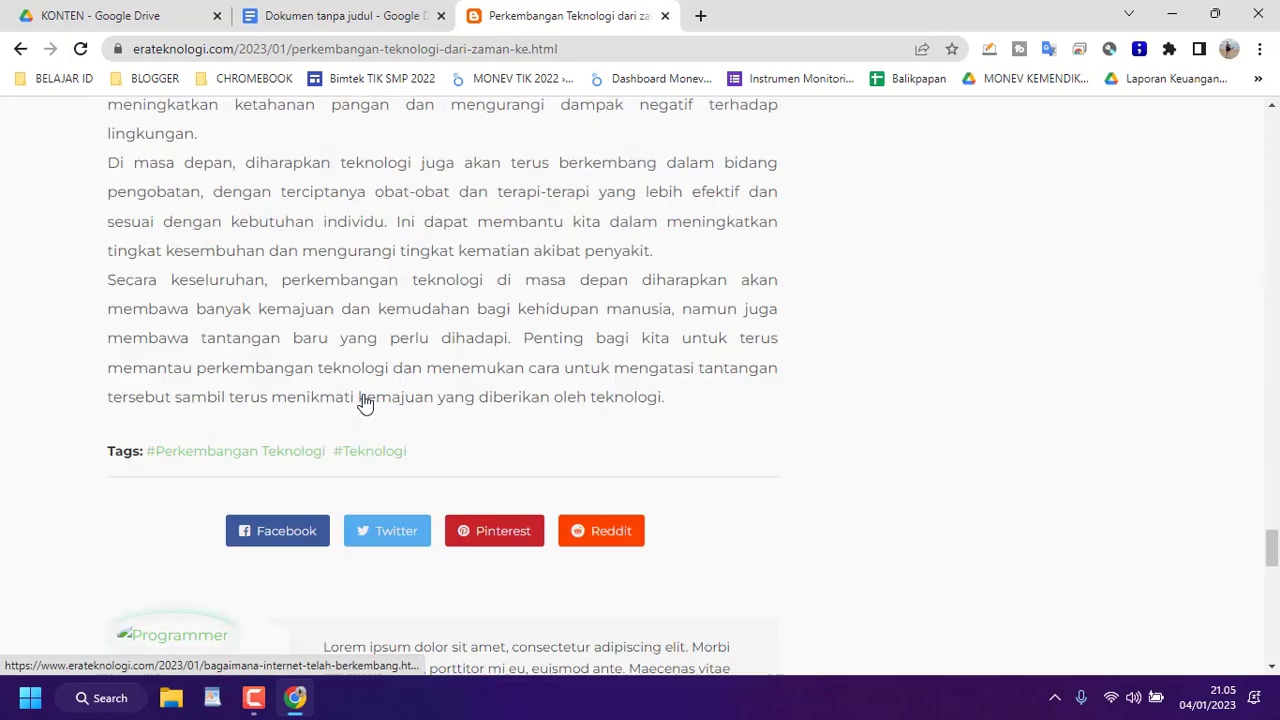
shift+click(682, 447)
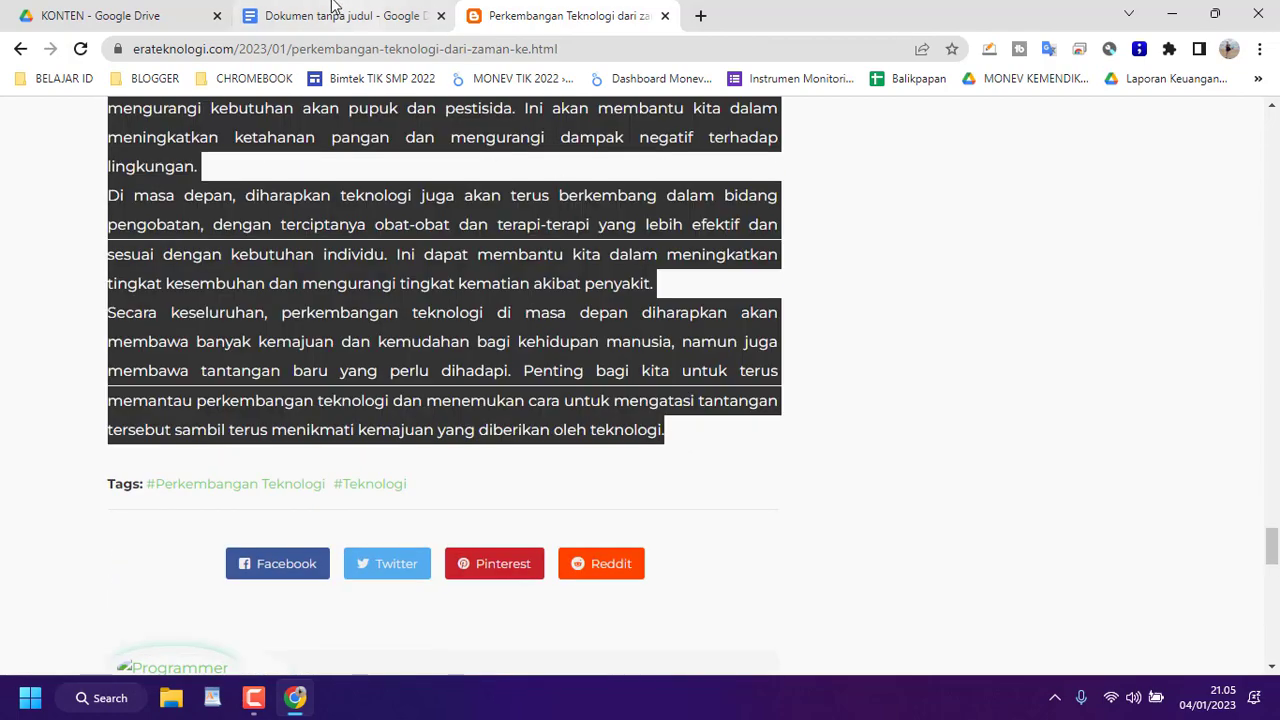
Replace all text in the Google Docs document with the copied full article
click(322, 15)
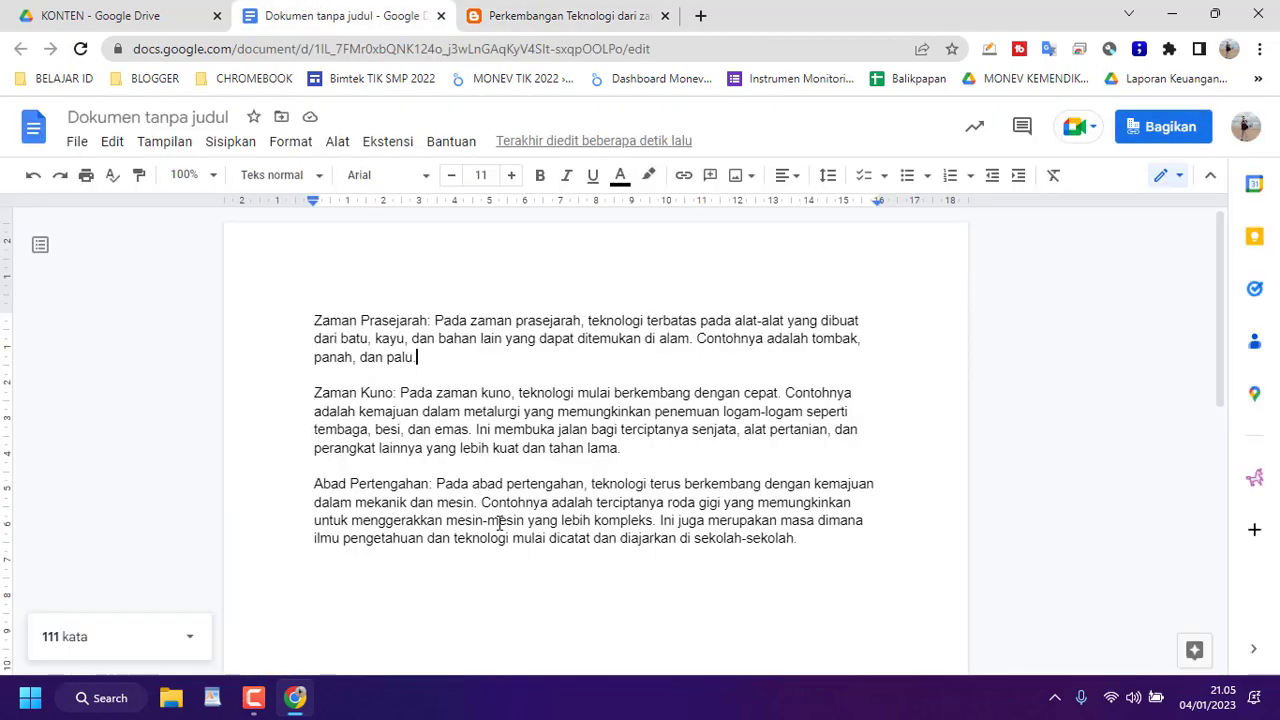
key(ctrl+a)
right_click(452, 401)
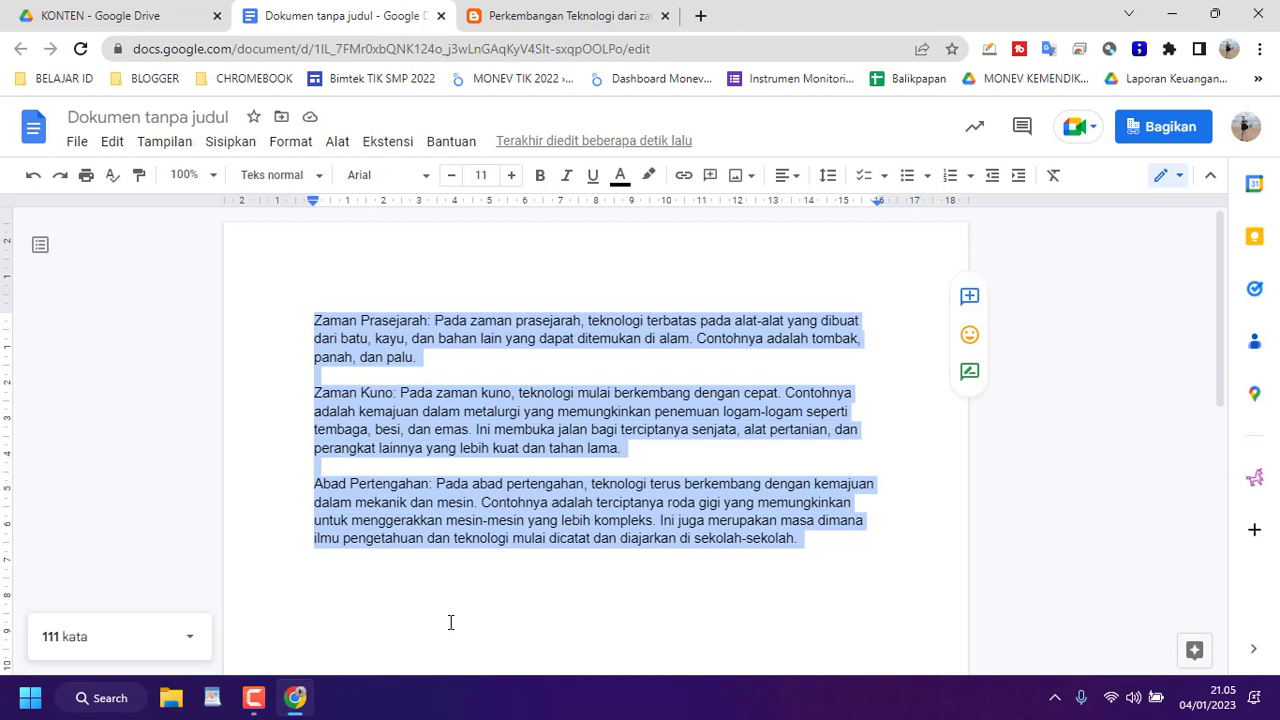
key(ctrl+v)
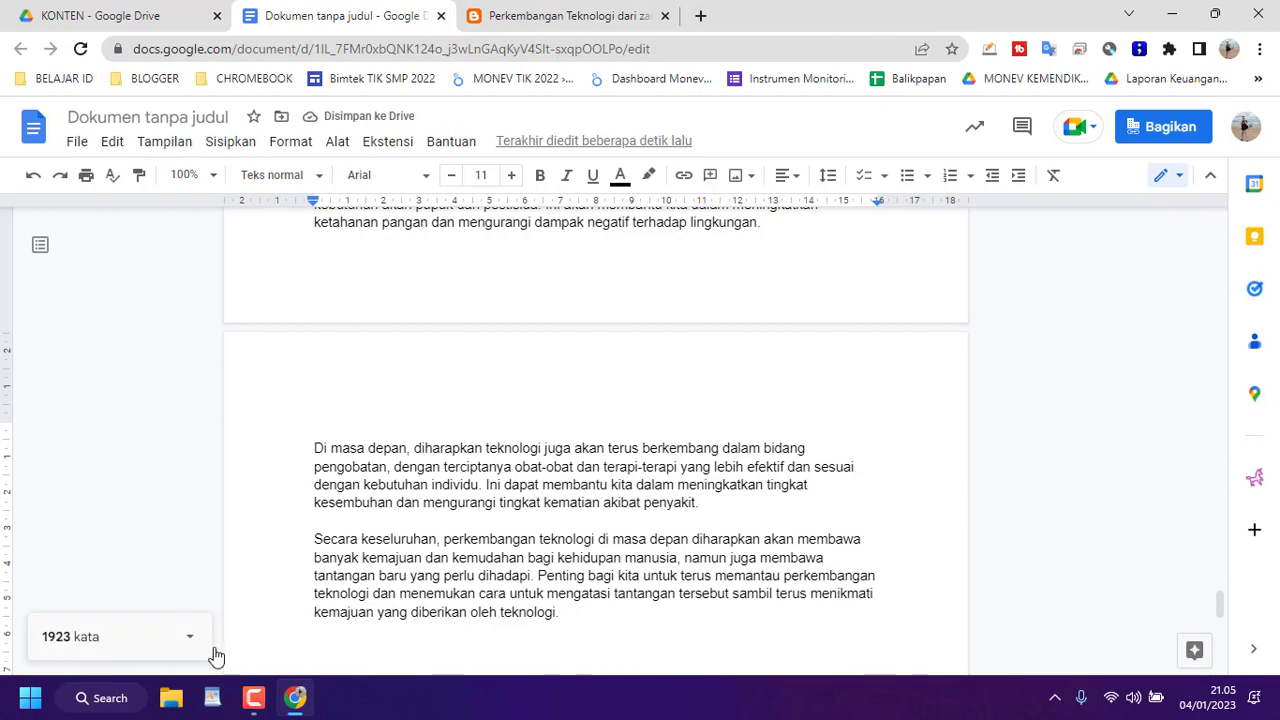
Look through the pasted article, compare it with the source page, and examine the page, word and character counts
scroll(400, 600, up, 3)
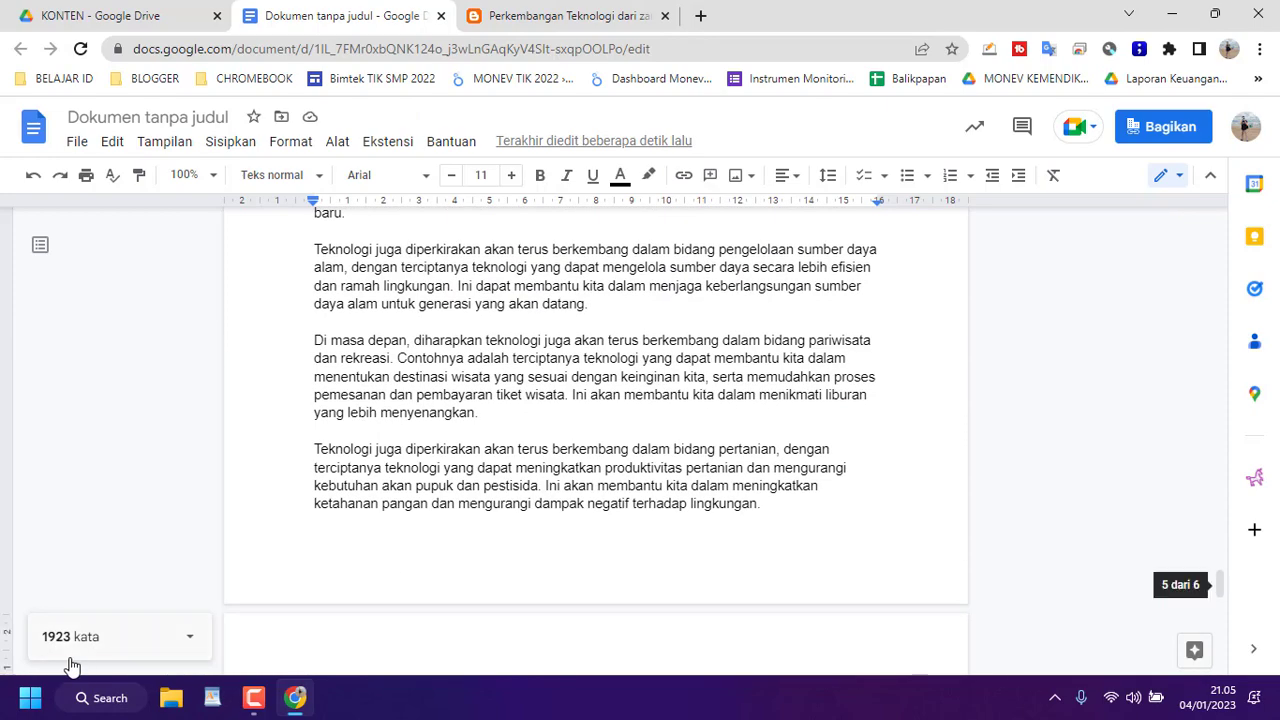
scroll(651, 337, up, 10)
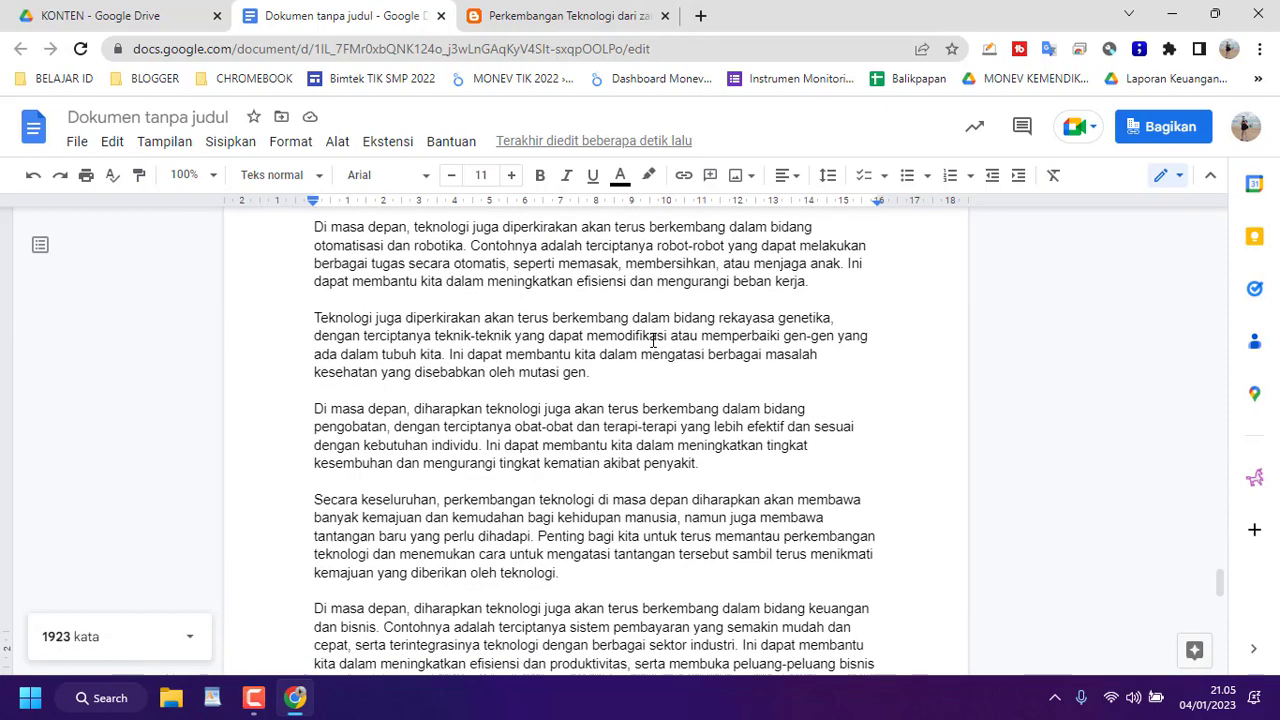
scroll(651, 337, up, 15)
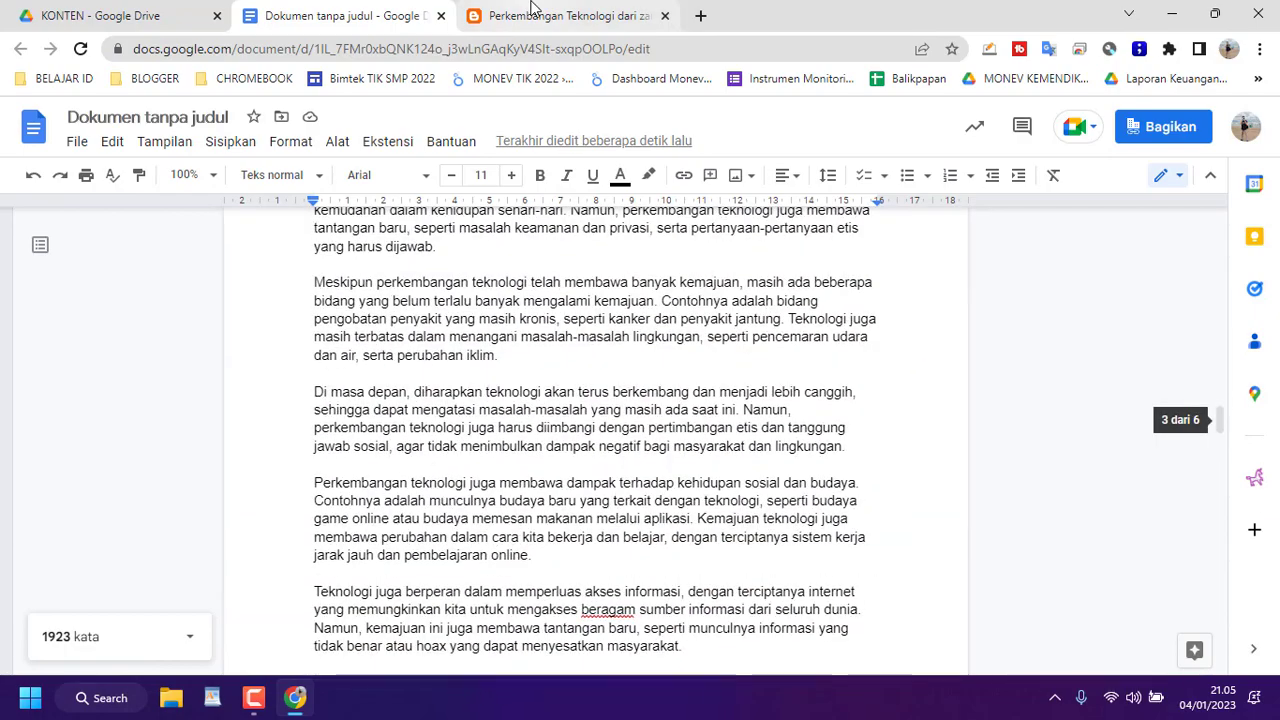
click(565, 15)
click(577, 311)
scroll(574, 314, up, 5)
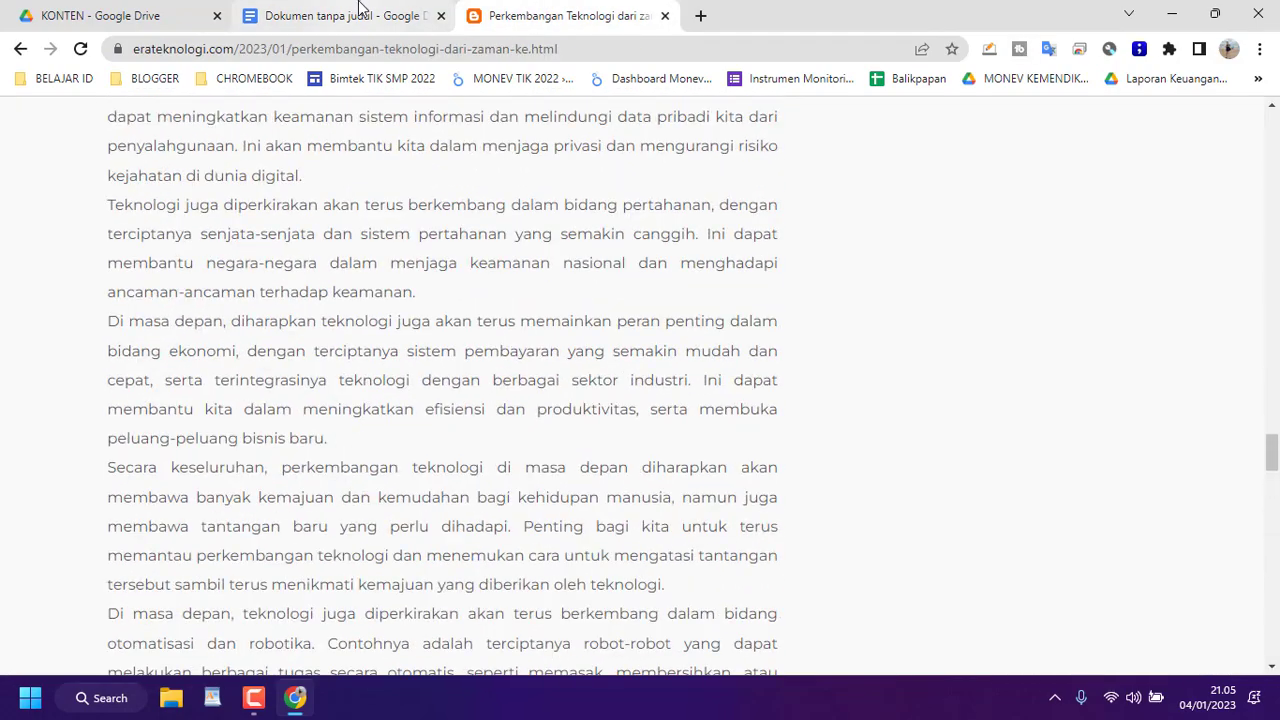
click(345, 15)
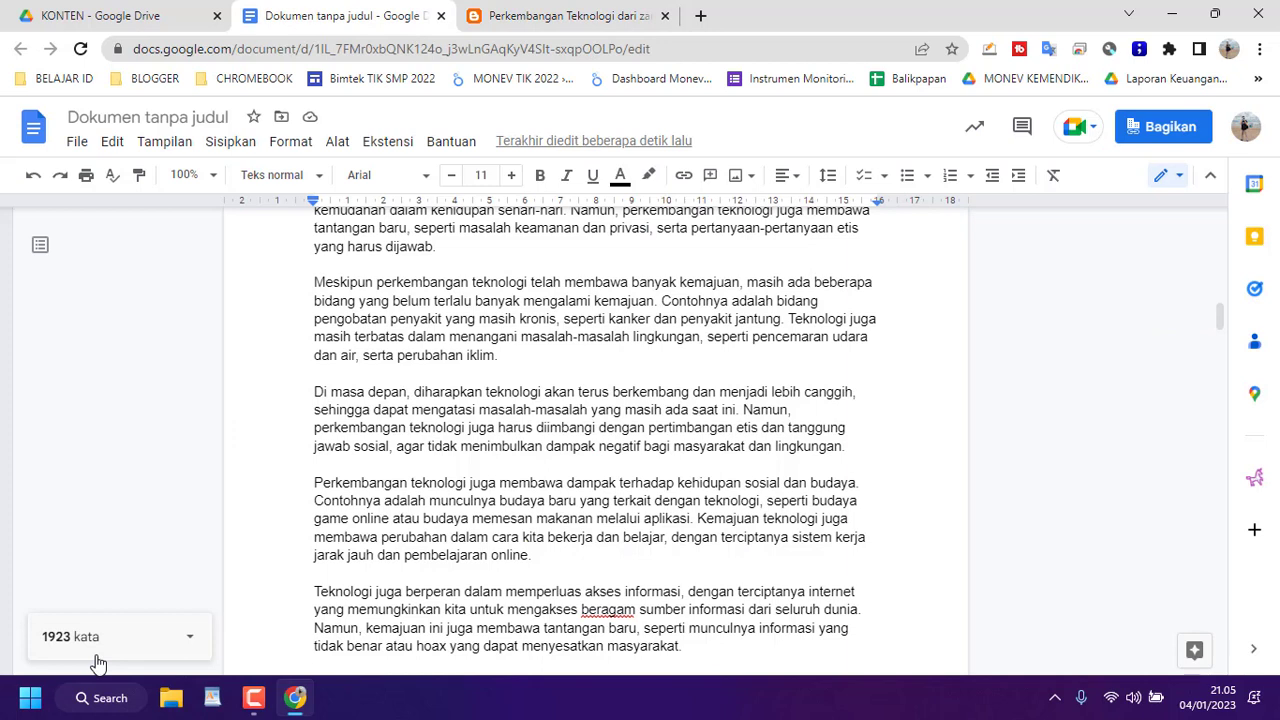
click(186, 648)
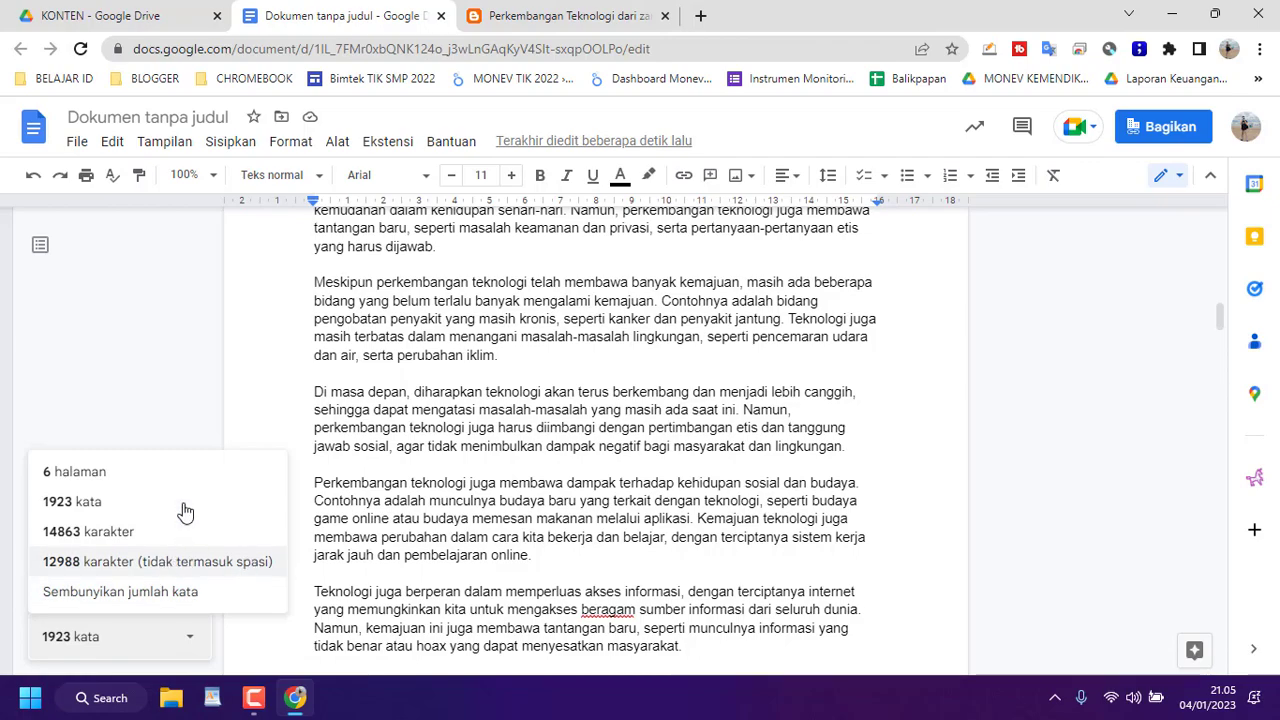
scroll(640, 427, down, 5)
scroll(640, 427, up, 10)
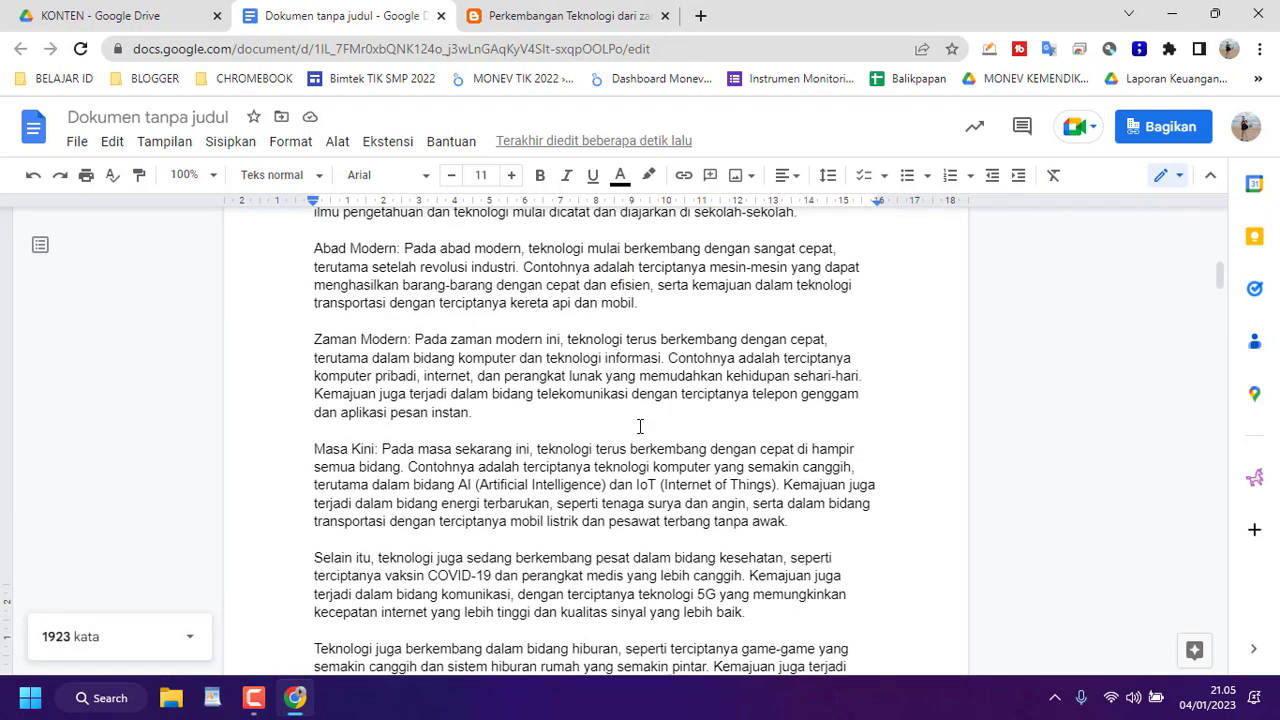
scroll(640, 427, down, 4)
scroll(640, 427, up, 8)
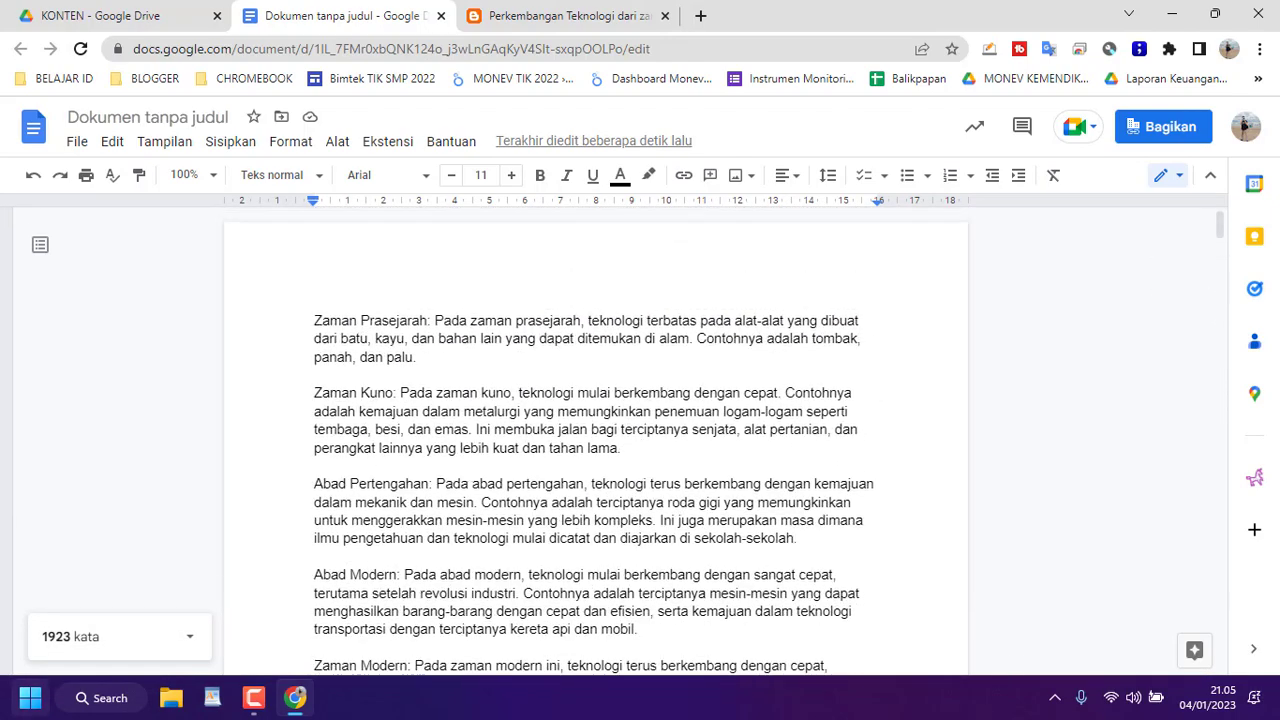
Switch to Microsoft Word, create a blank document and paste the copied article text into it
click(30, 697)
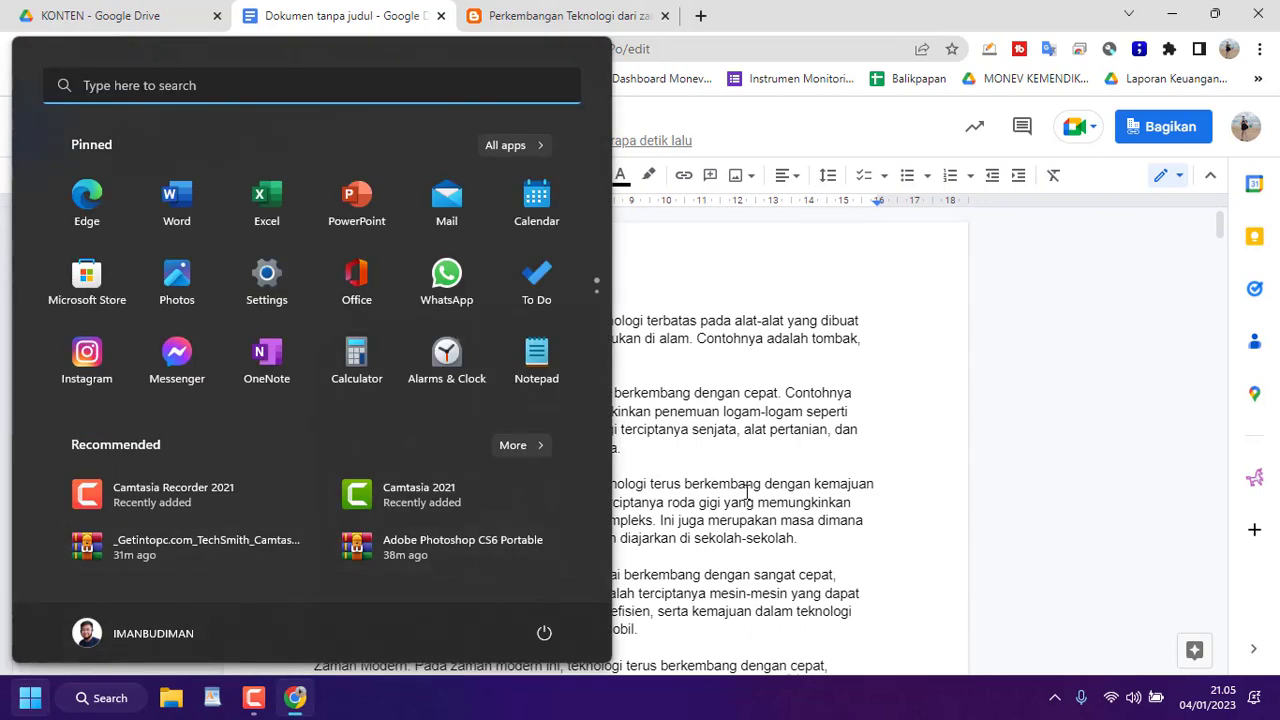
click(747, 492)
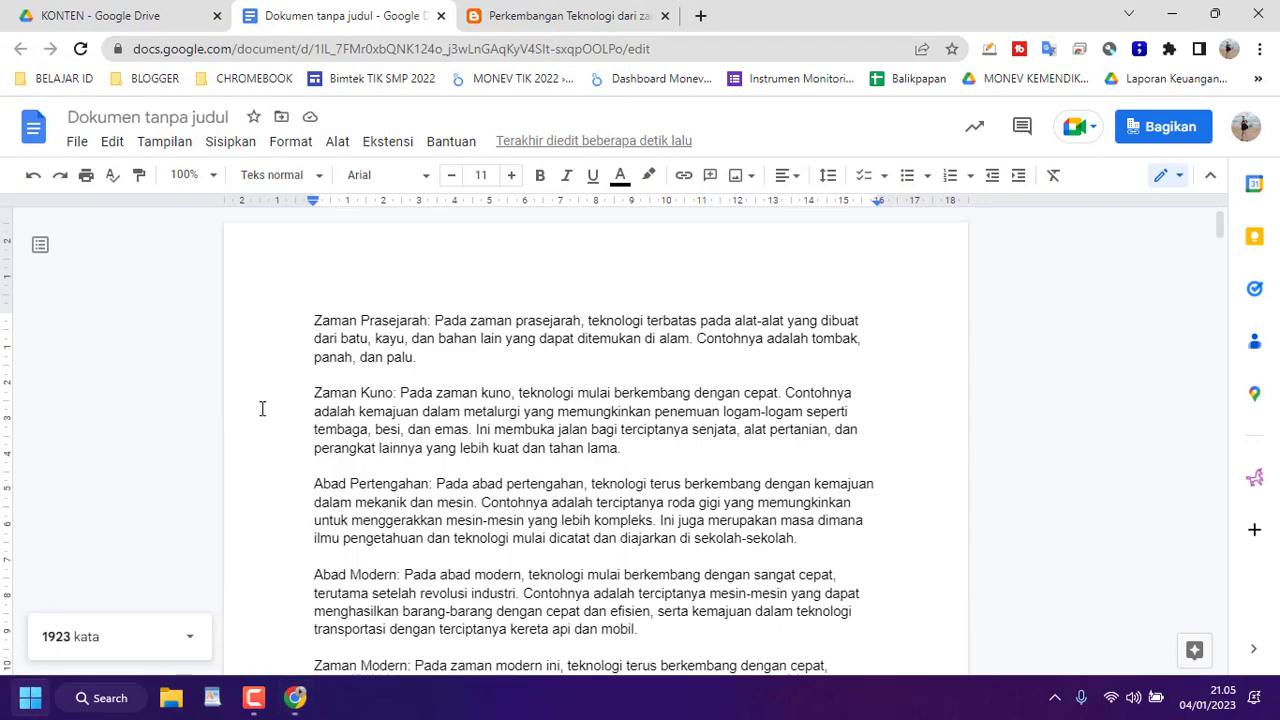
key(super)
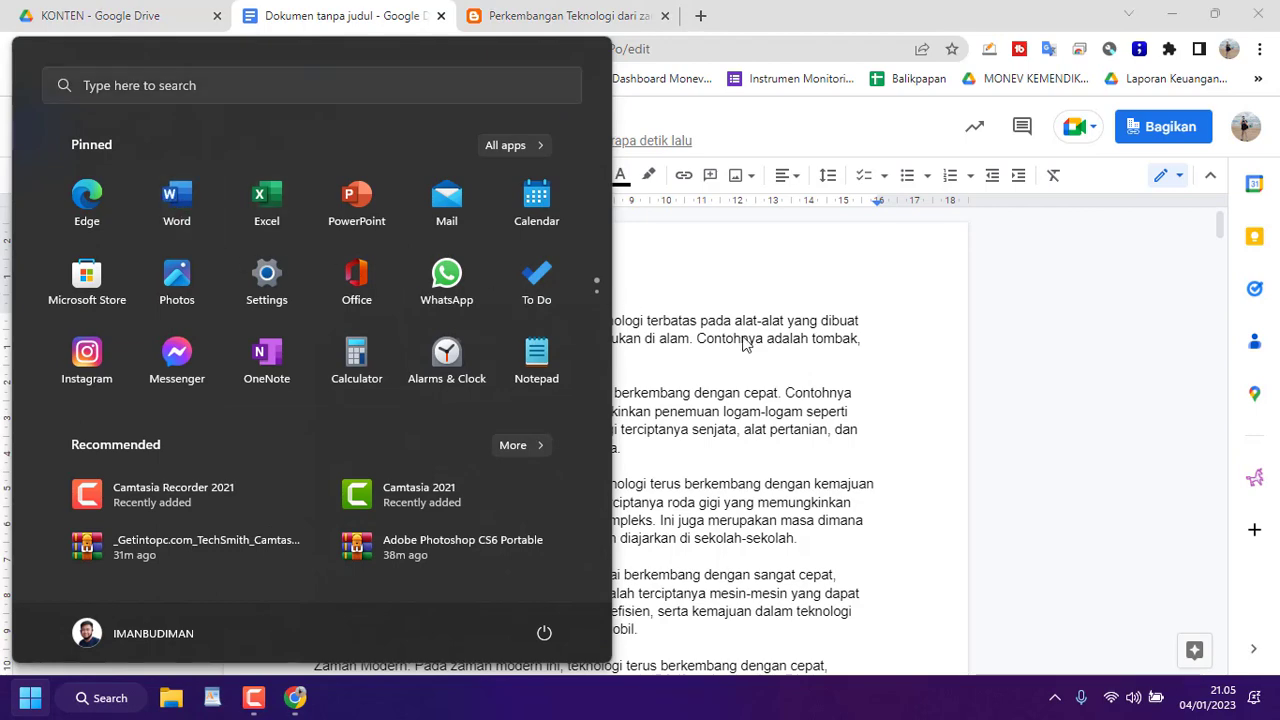
click(641, 338)
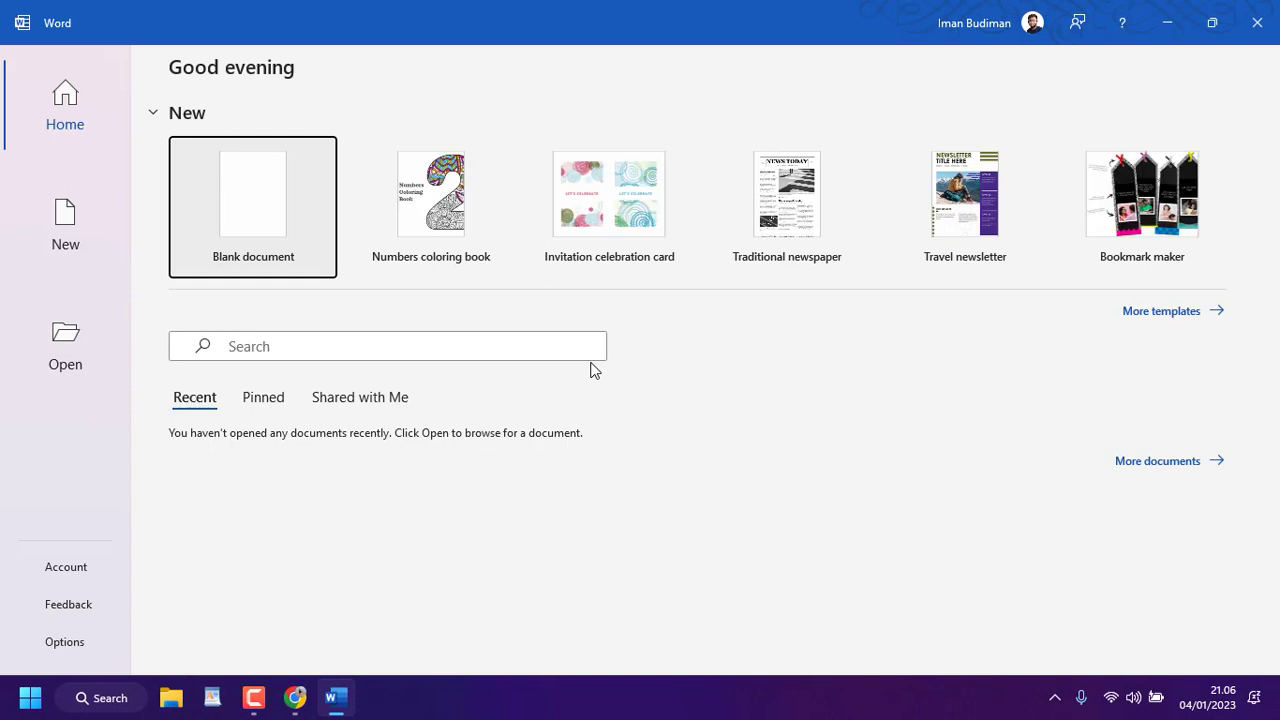
click(307, 229)
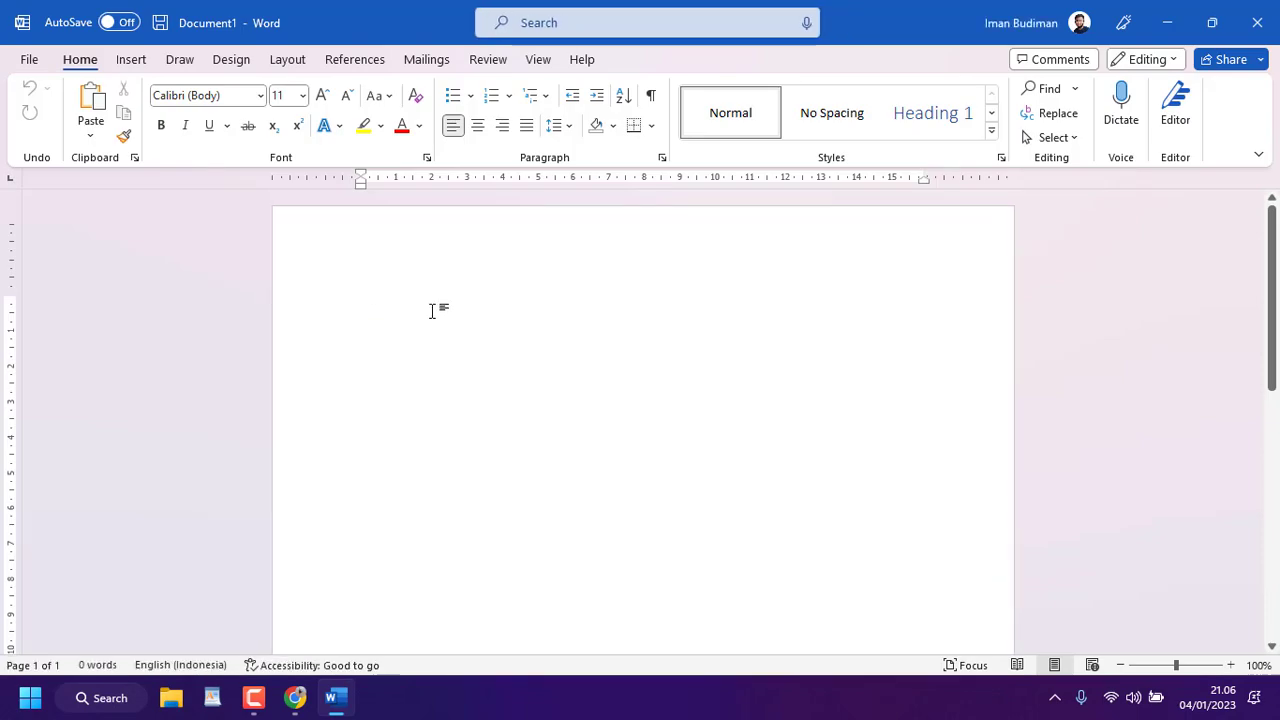
right_click(711, 397)
click(537, 440)
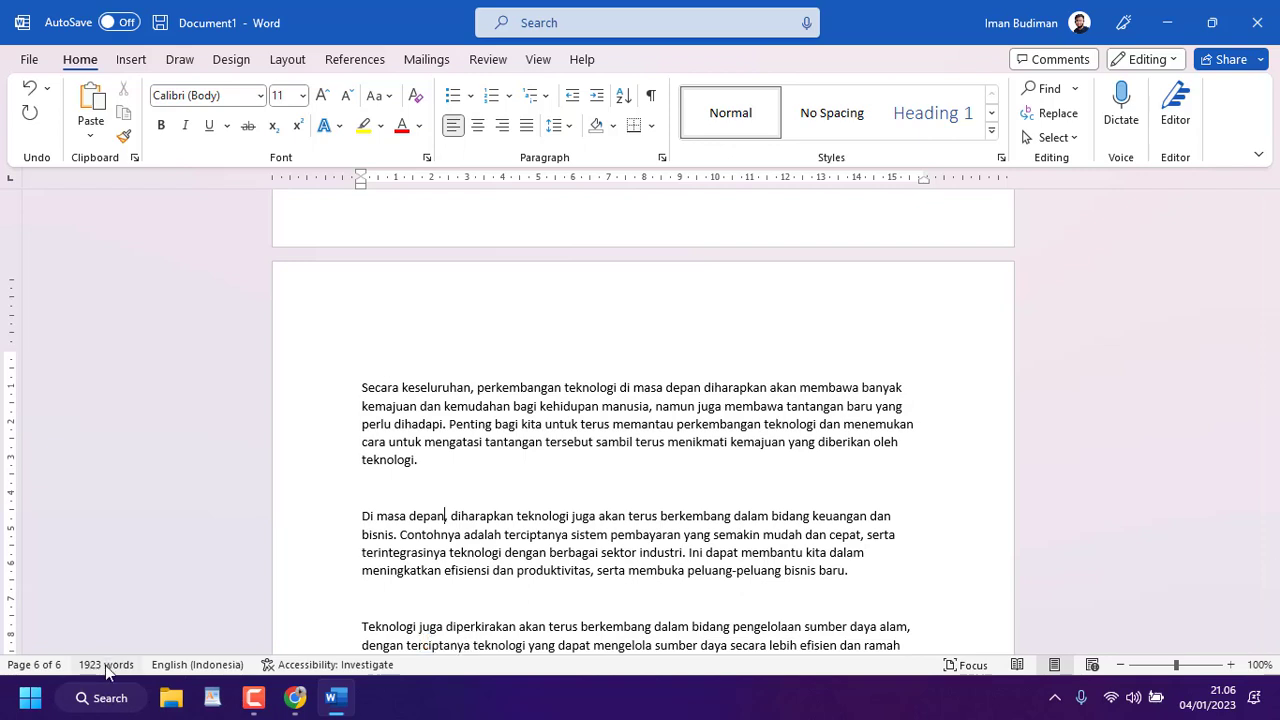
View the Word document's word count statistics, then close the document without saving
click(106, 666)
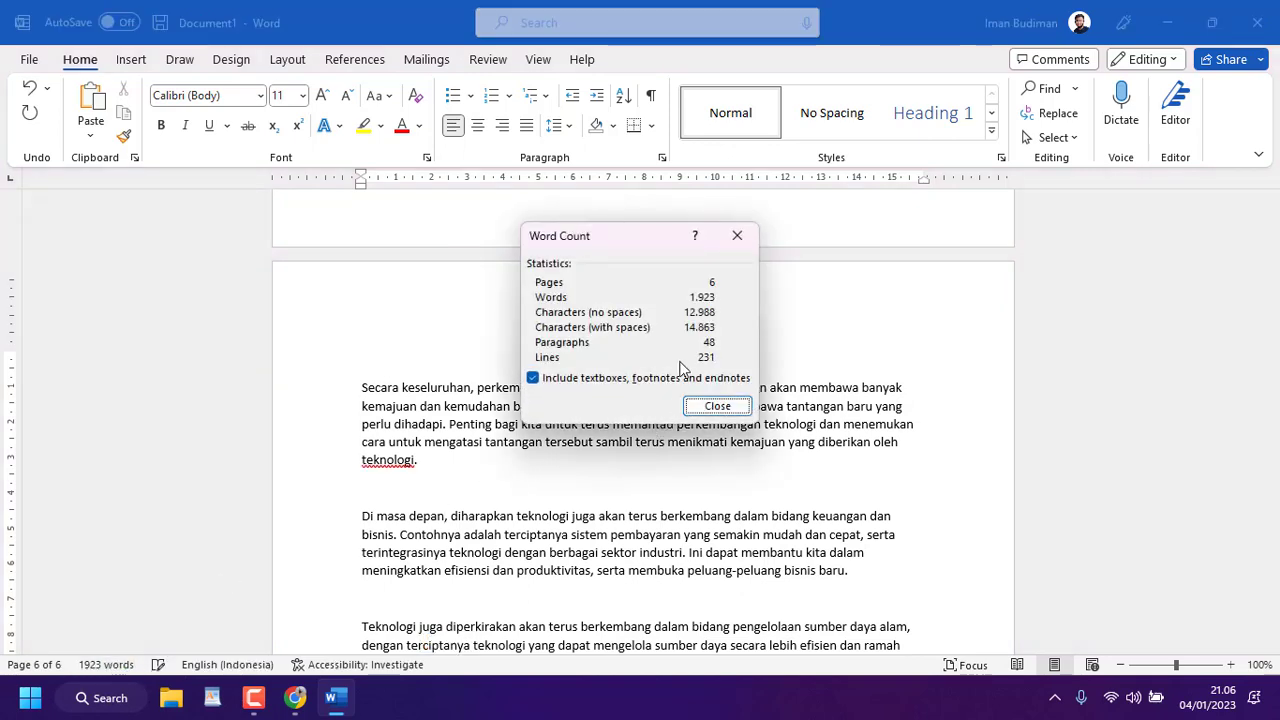
click(712, 407)
scroll(77, 177, up, 4)
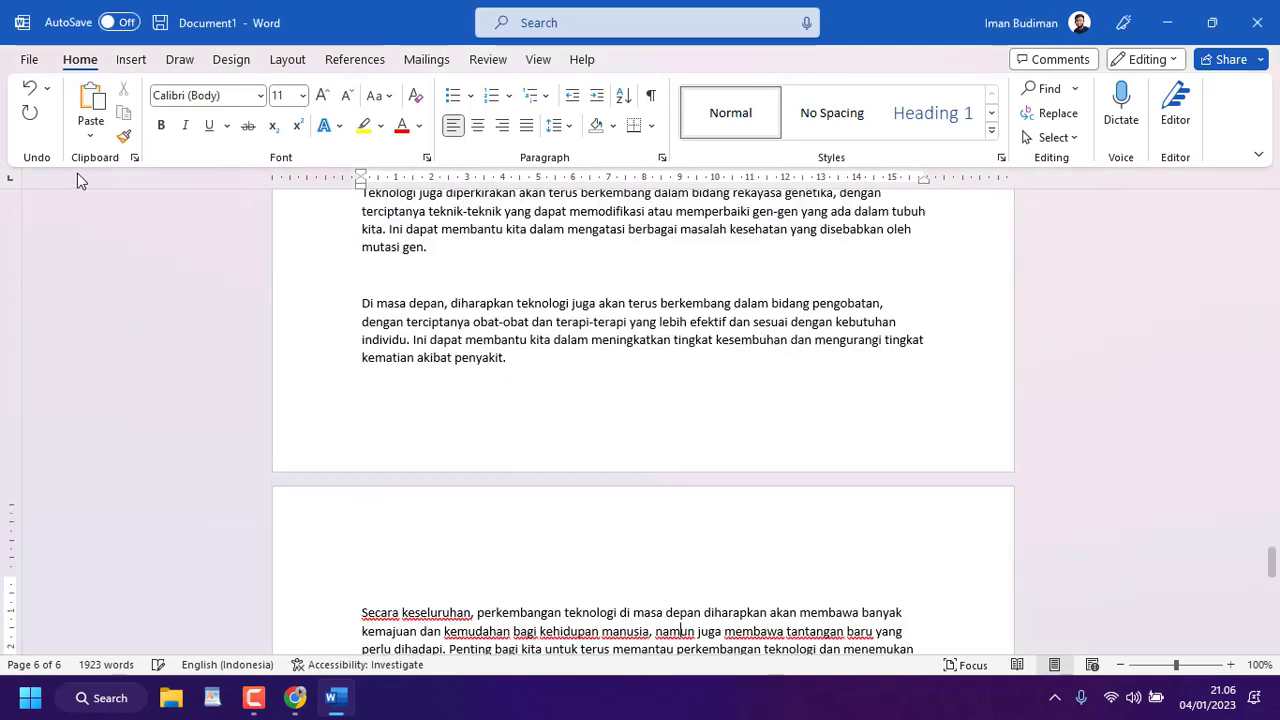
click(1272, 8)
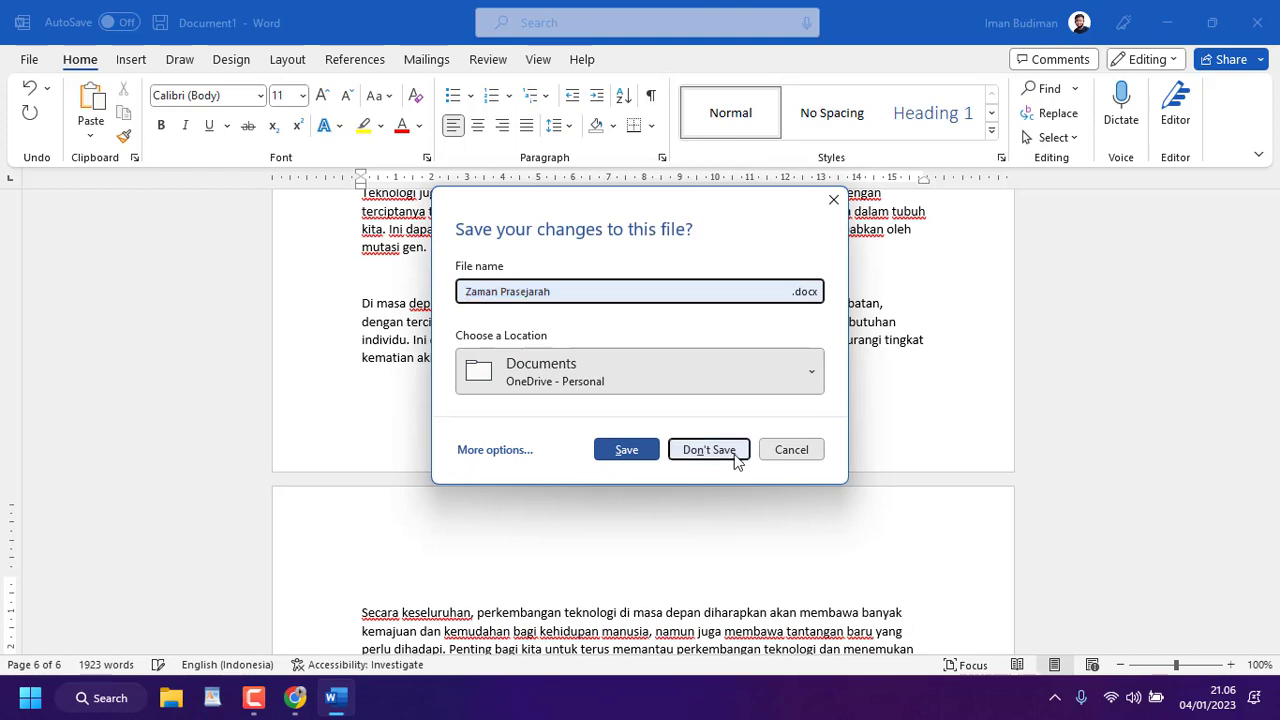
click(730, 448)
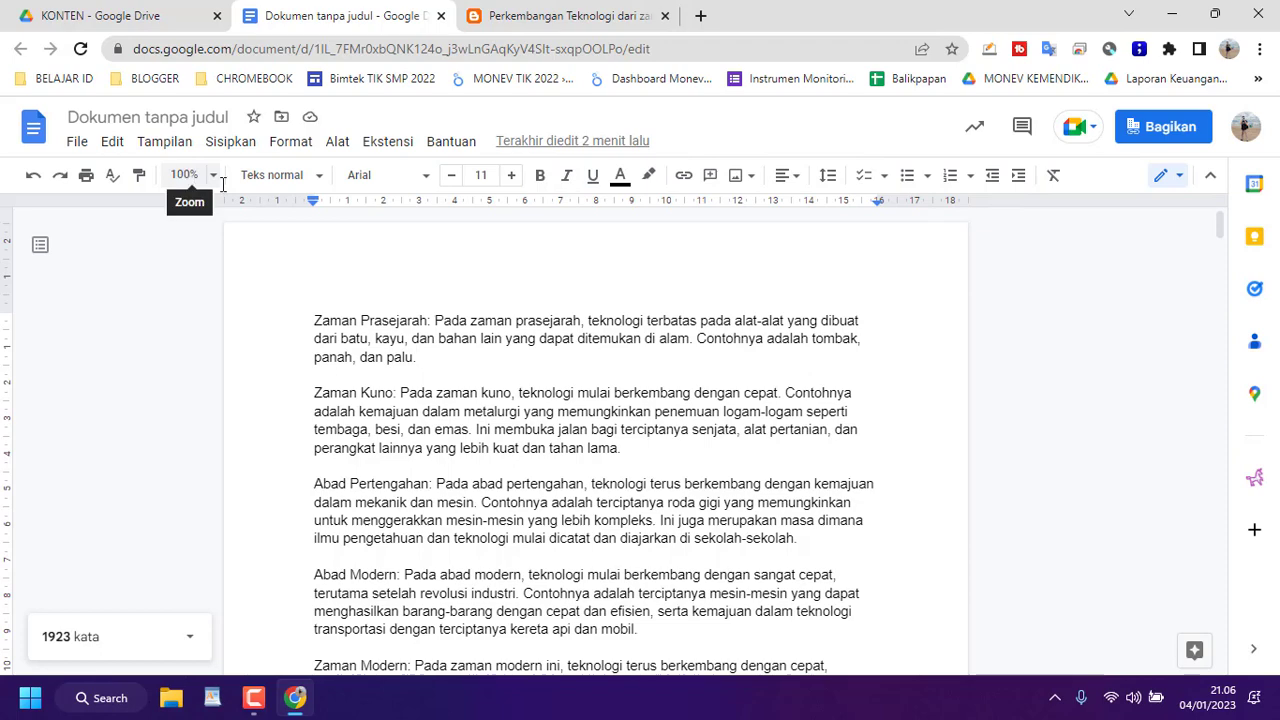
Search Google for "office 2003" from the browser tab that holds the source article
click(545, 12)
click(571, 43)
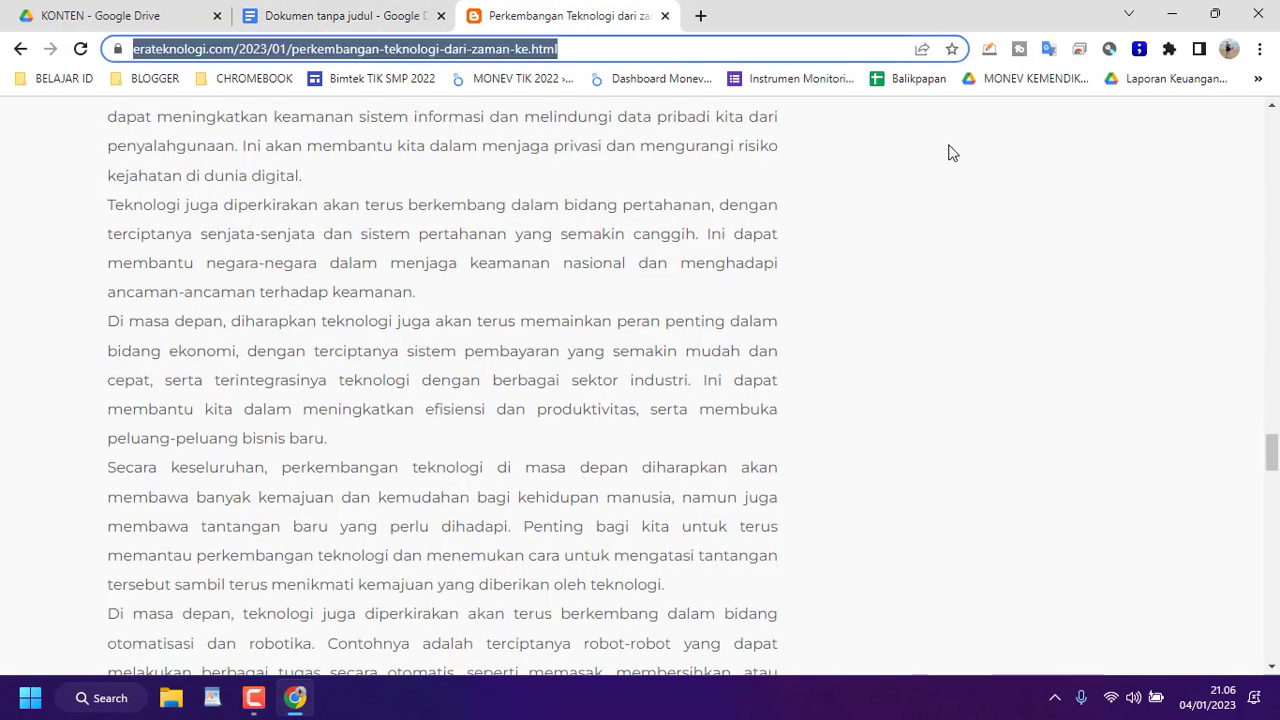
text(offi)
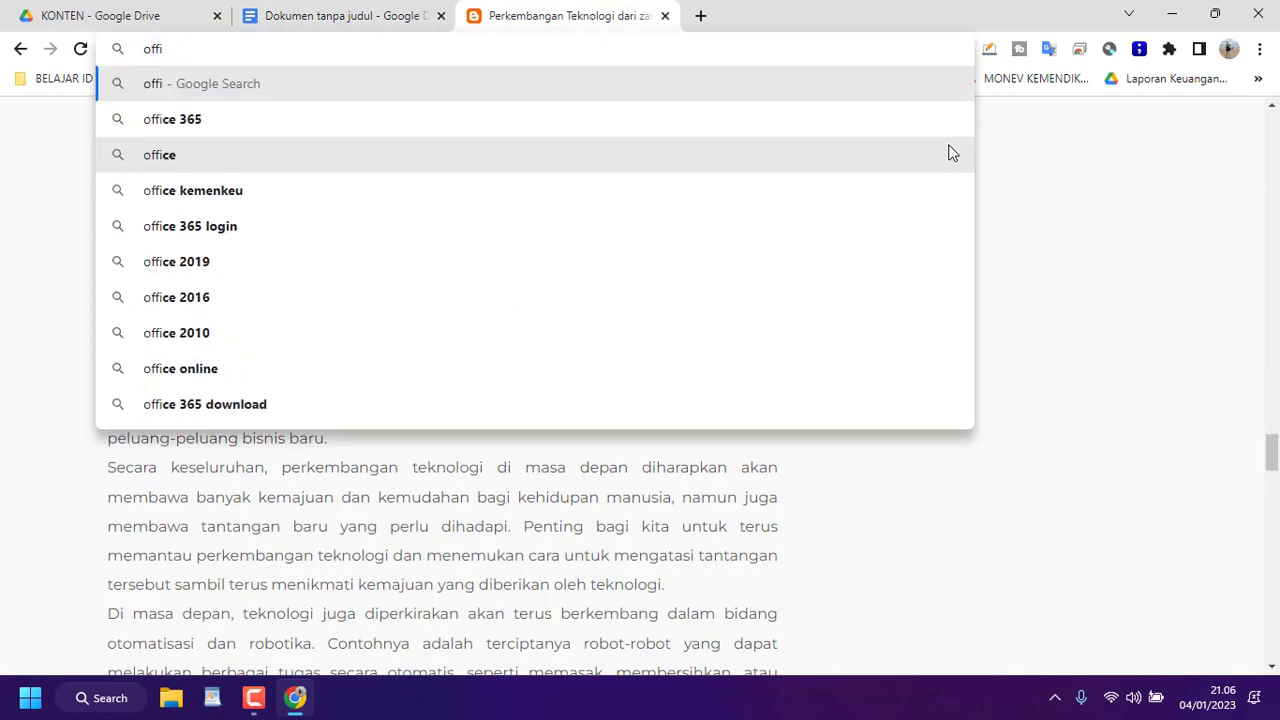
key(Down)
key(Down)
key(Down)
key(Down)
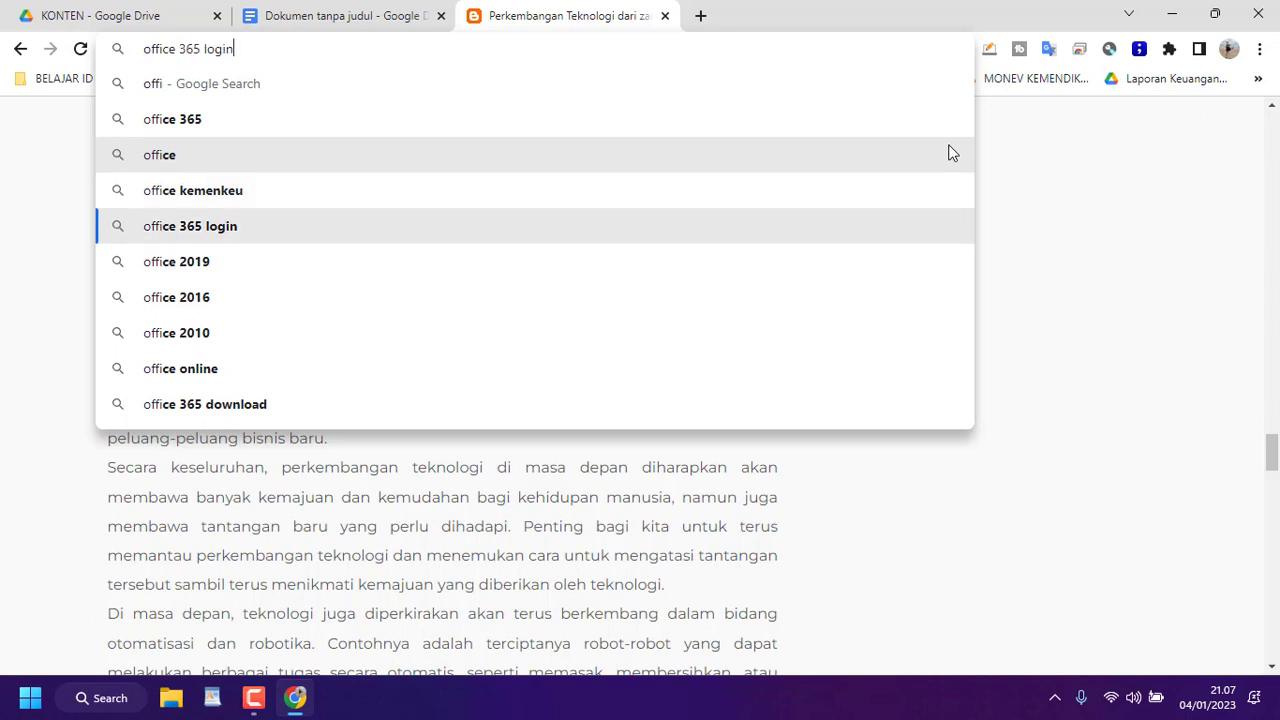
key(Down)
key(BackSpace)
key(BackSpace)
key(BackSpace)
text(0)
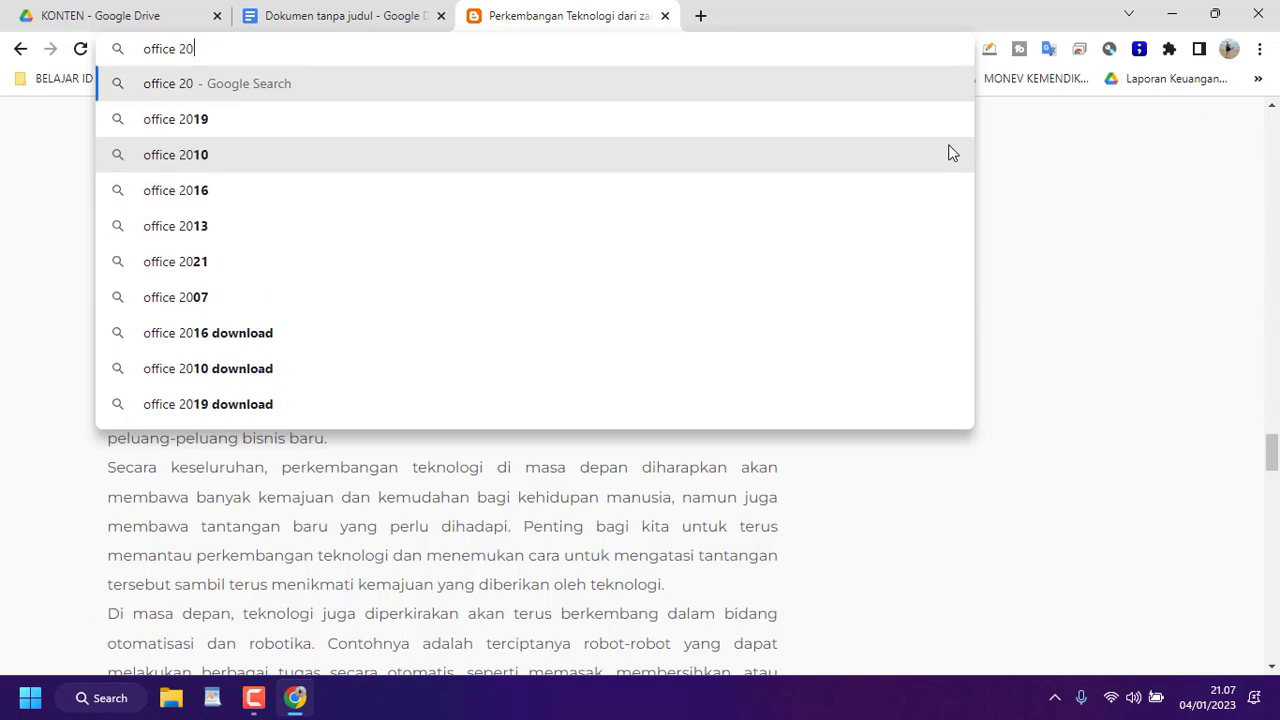
text(03)
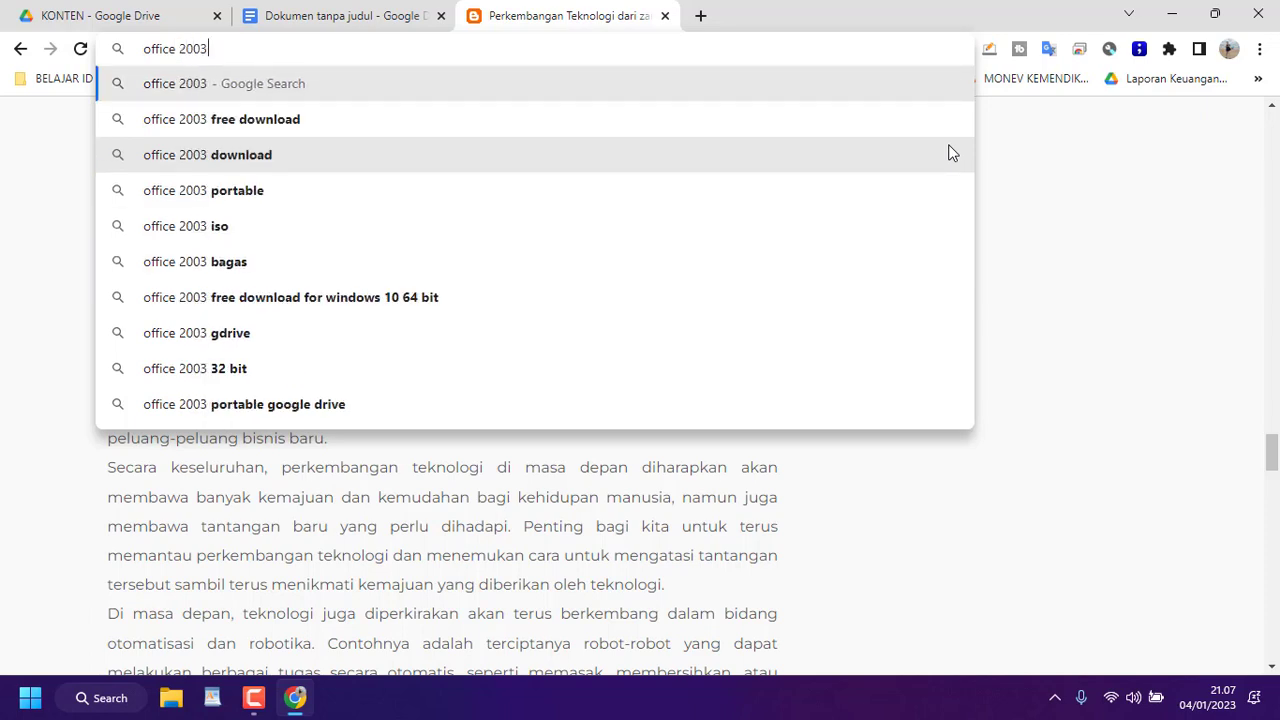
key(Return)
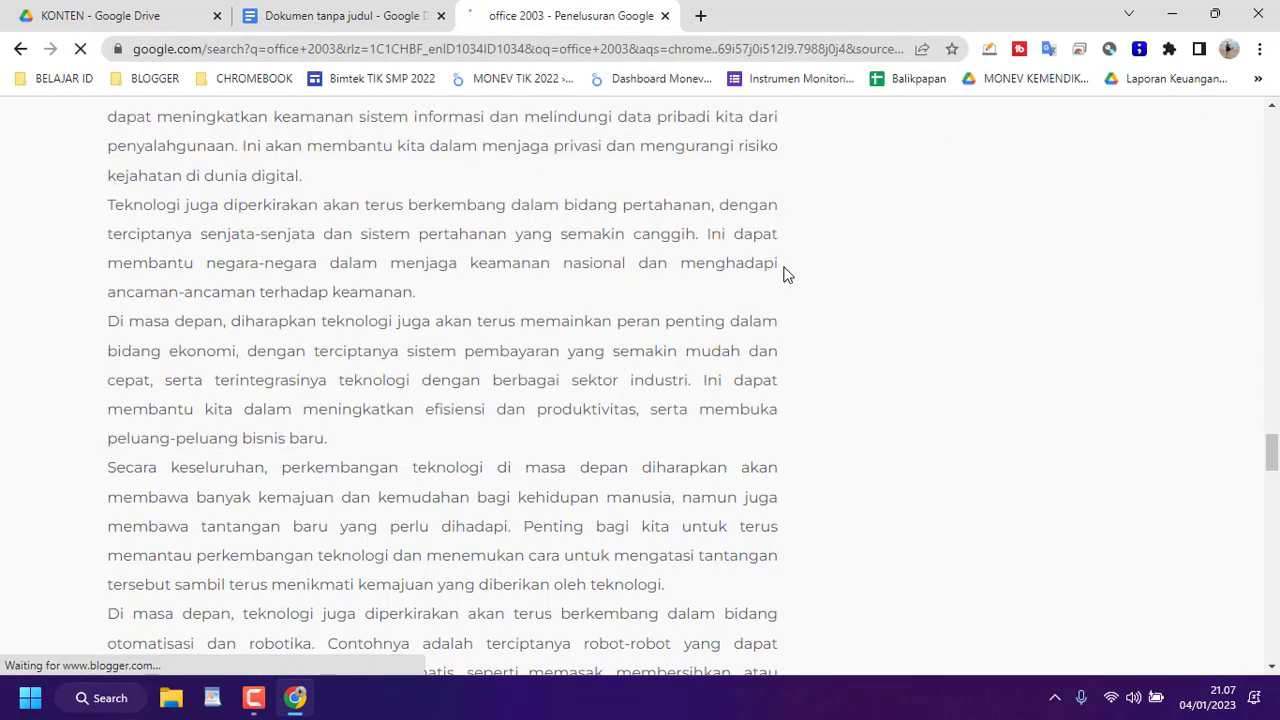
Show the image results for the "office 2003" search
click(343, 16)
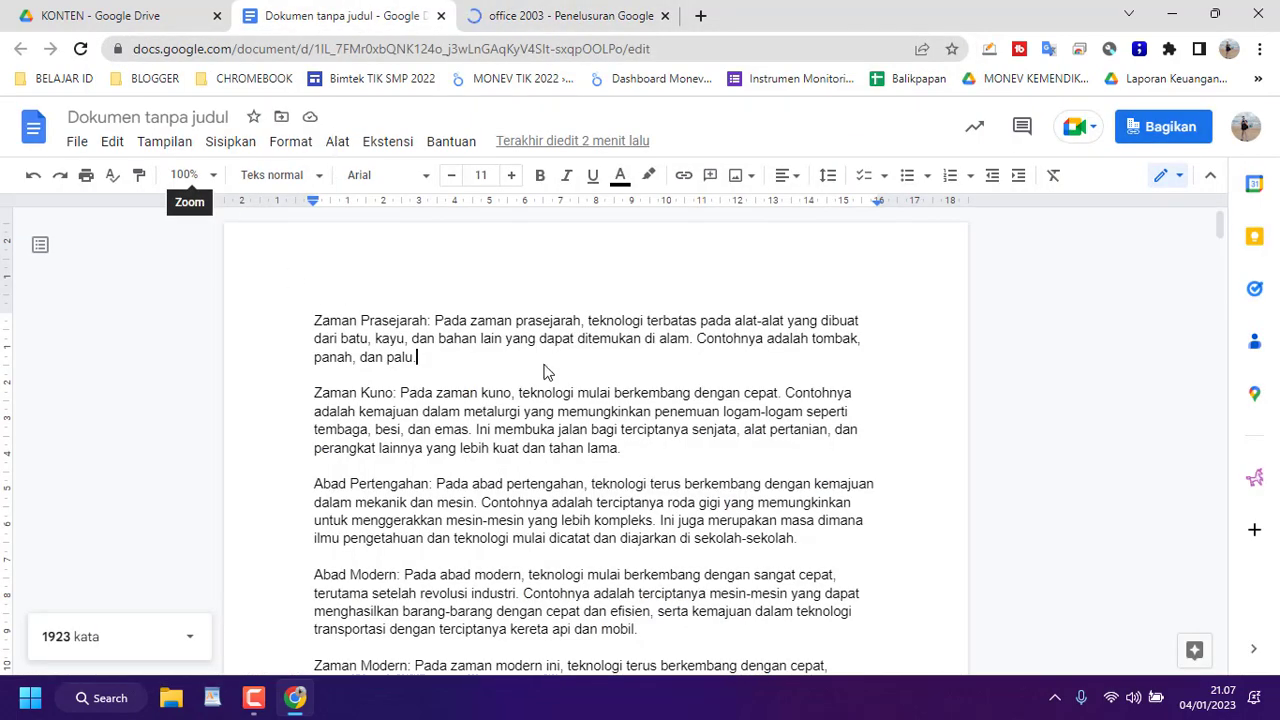
click(472, 14)
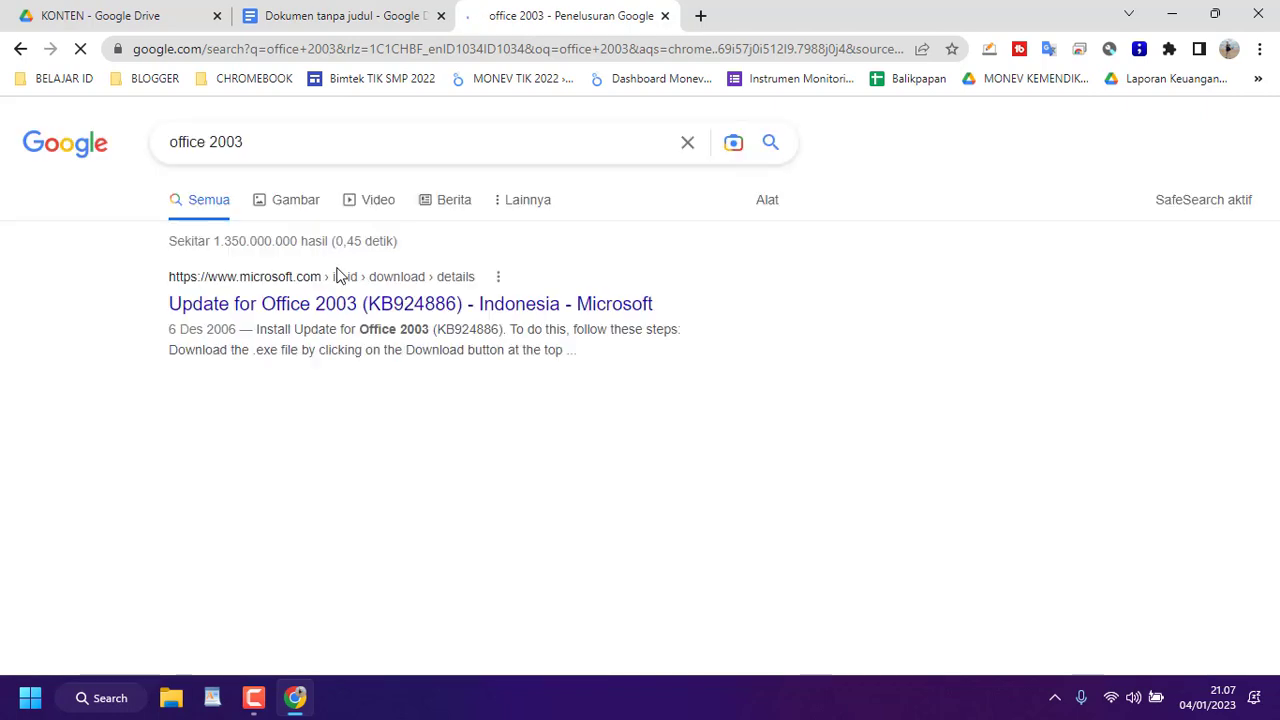
click(279, 207)
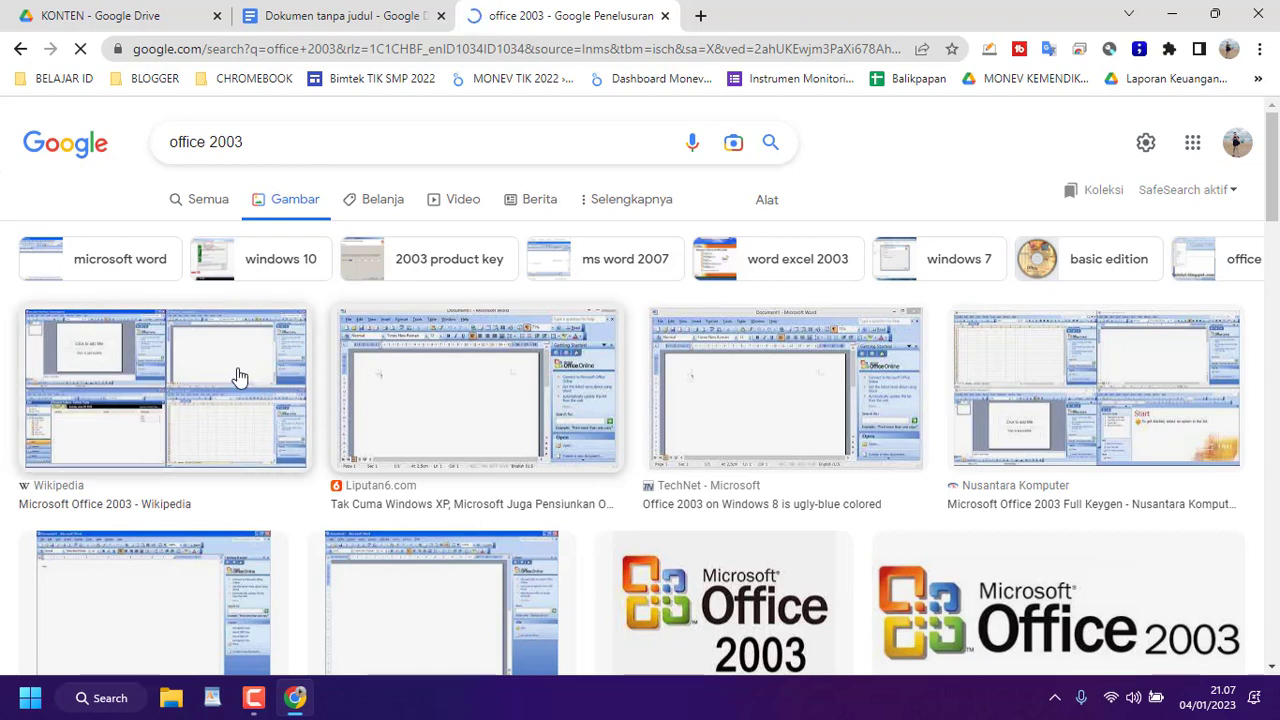
Look through the Google Docs document's image insertion sources and compare them with the Office 2003 image results
click(295, 16)
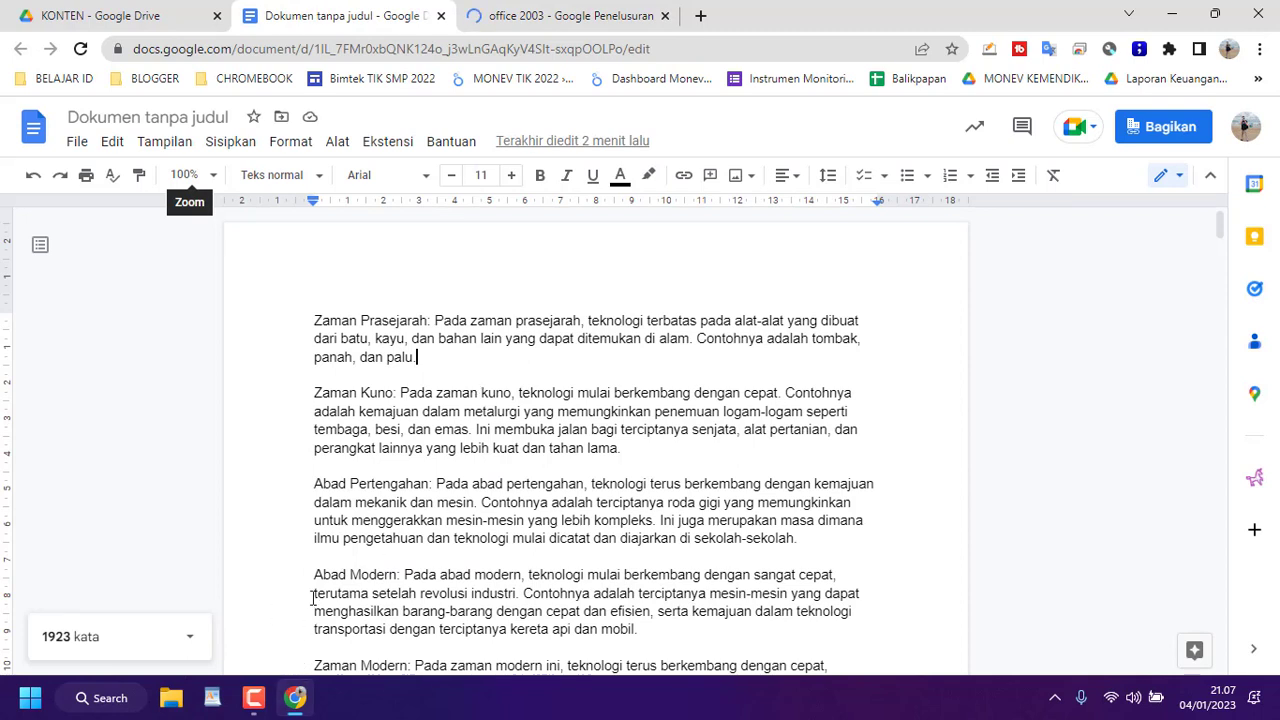
click(246, 150)
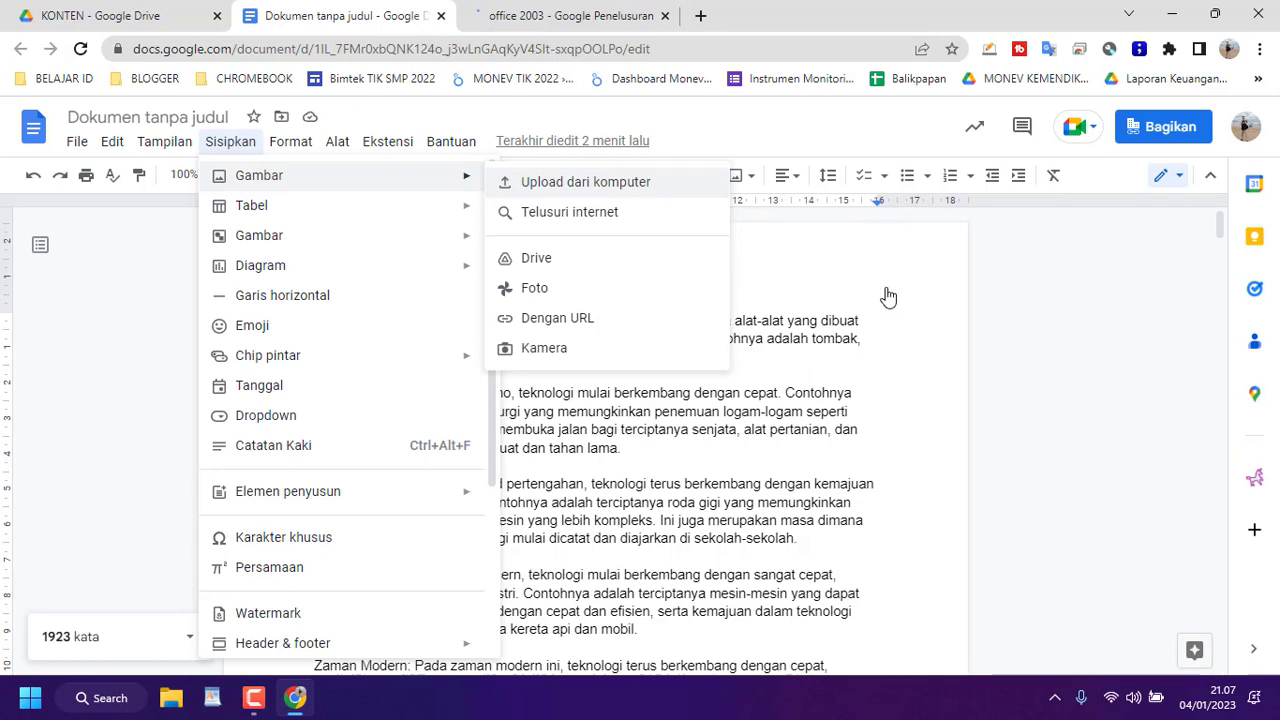
click(607, 16)
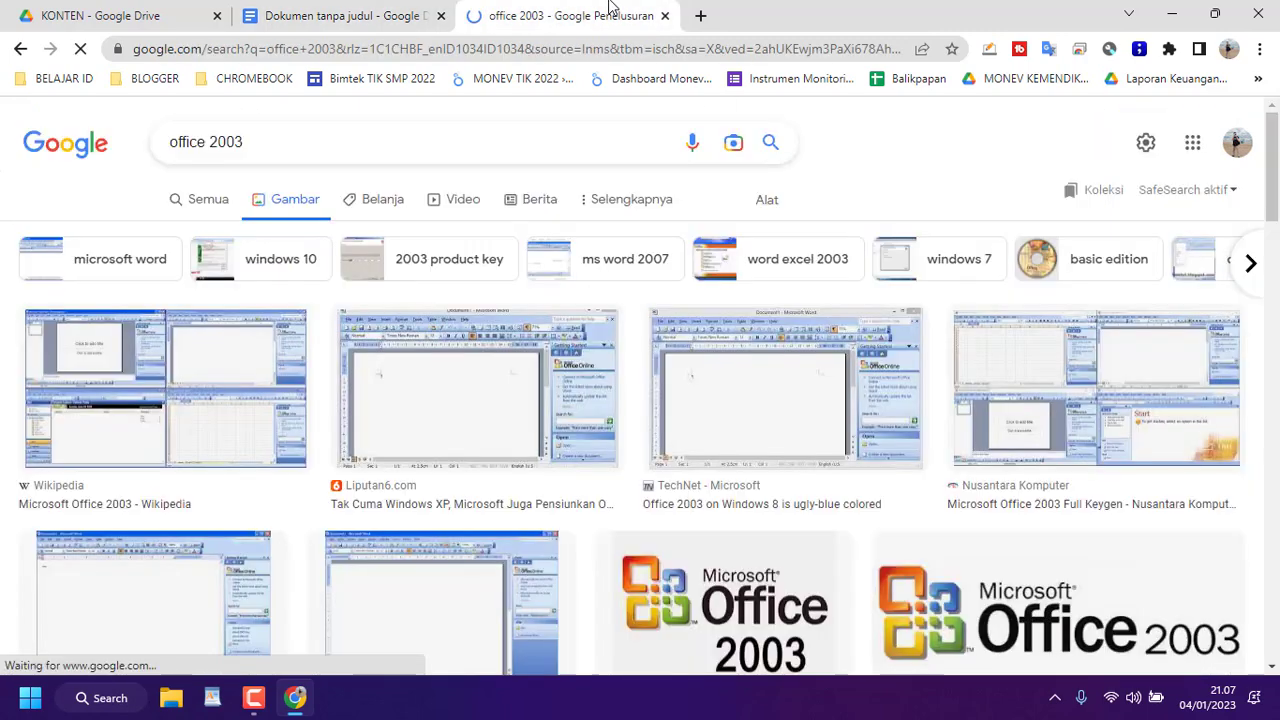
click(415, 12)
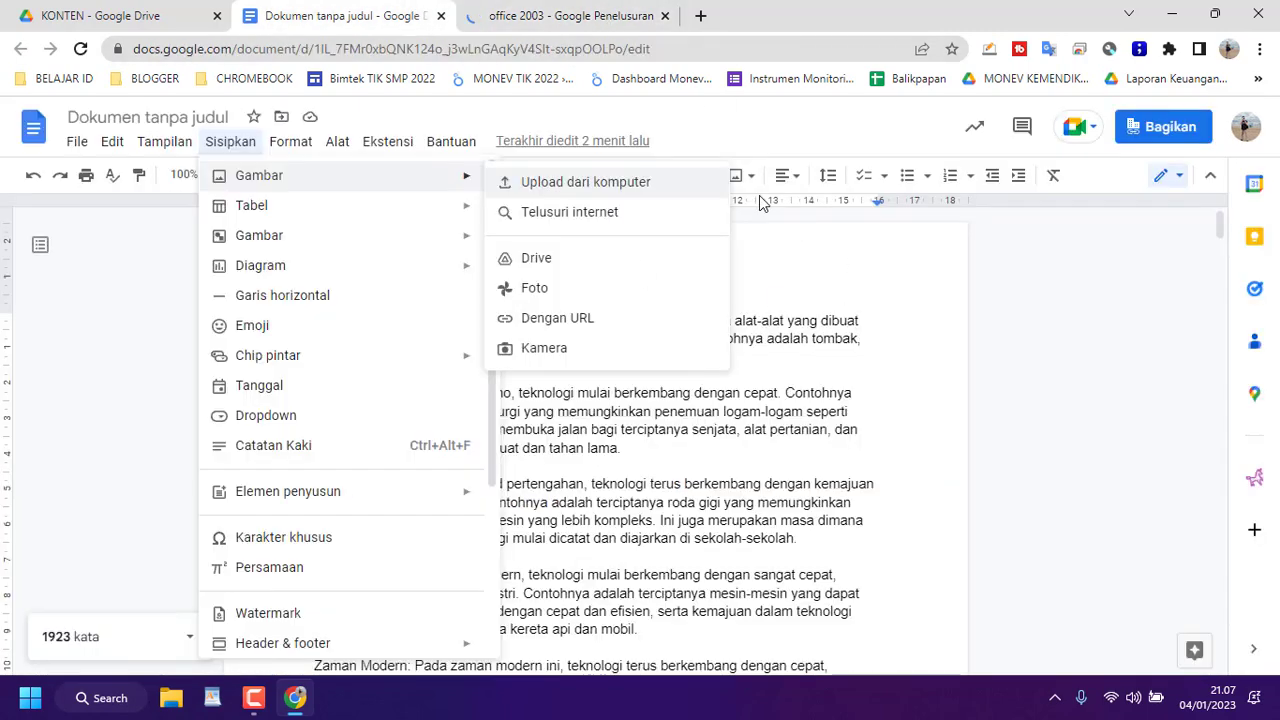
click(980, 444)
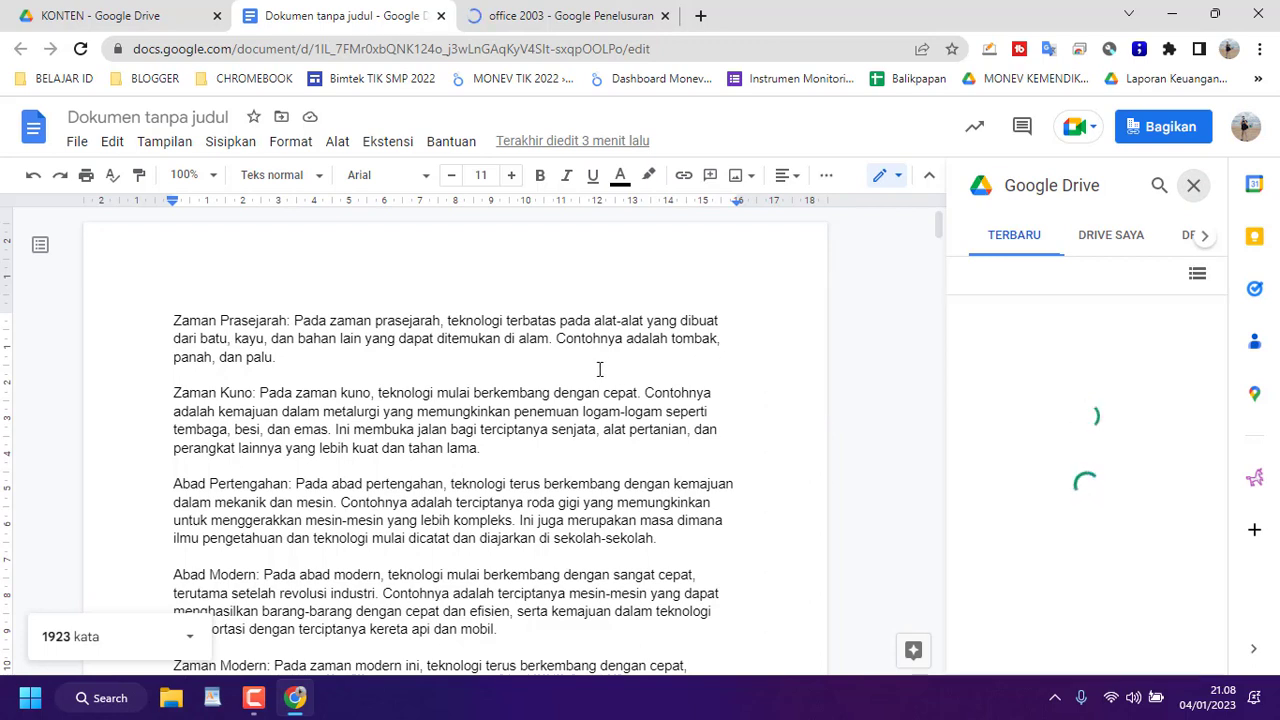
Preview the Liputan6.com screenshot of Word 2003 and compare it with the document's image insertion options
click(560, 8)
click(605, 365)
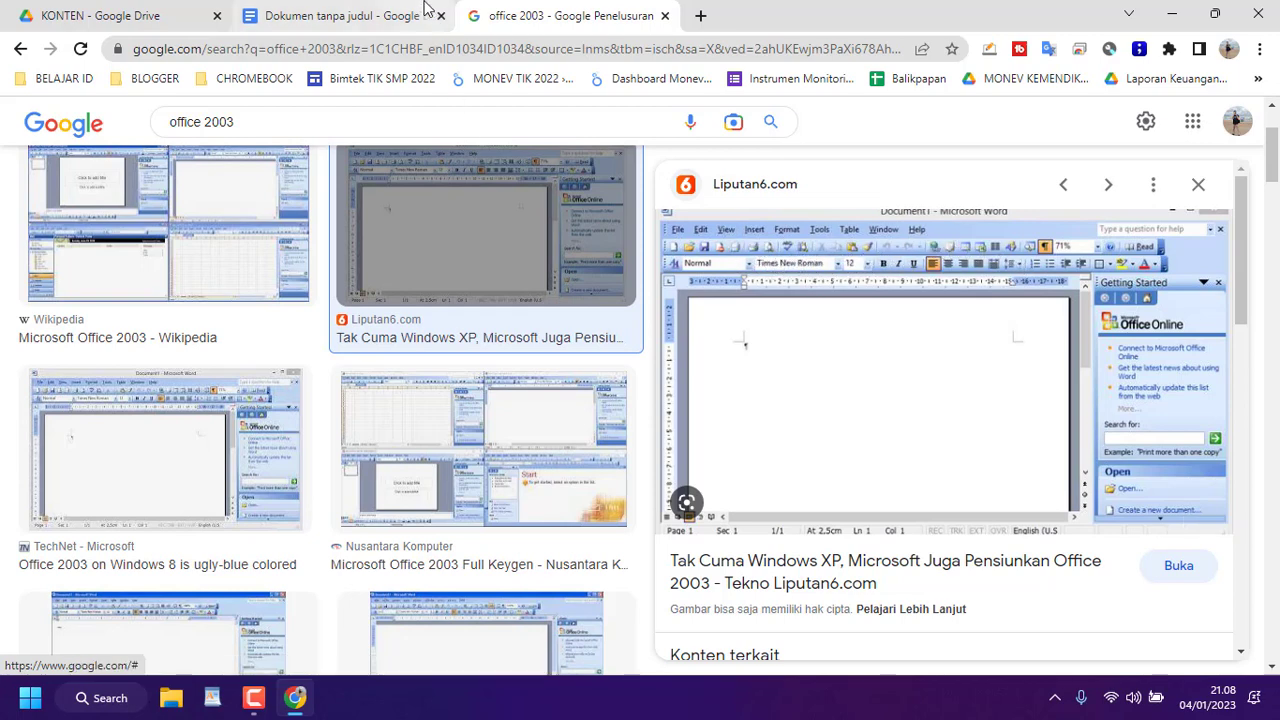
click(380, 16)
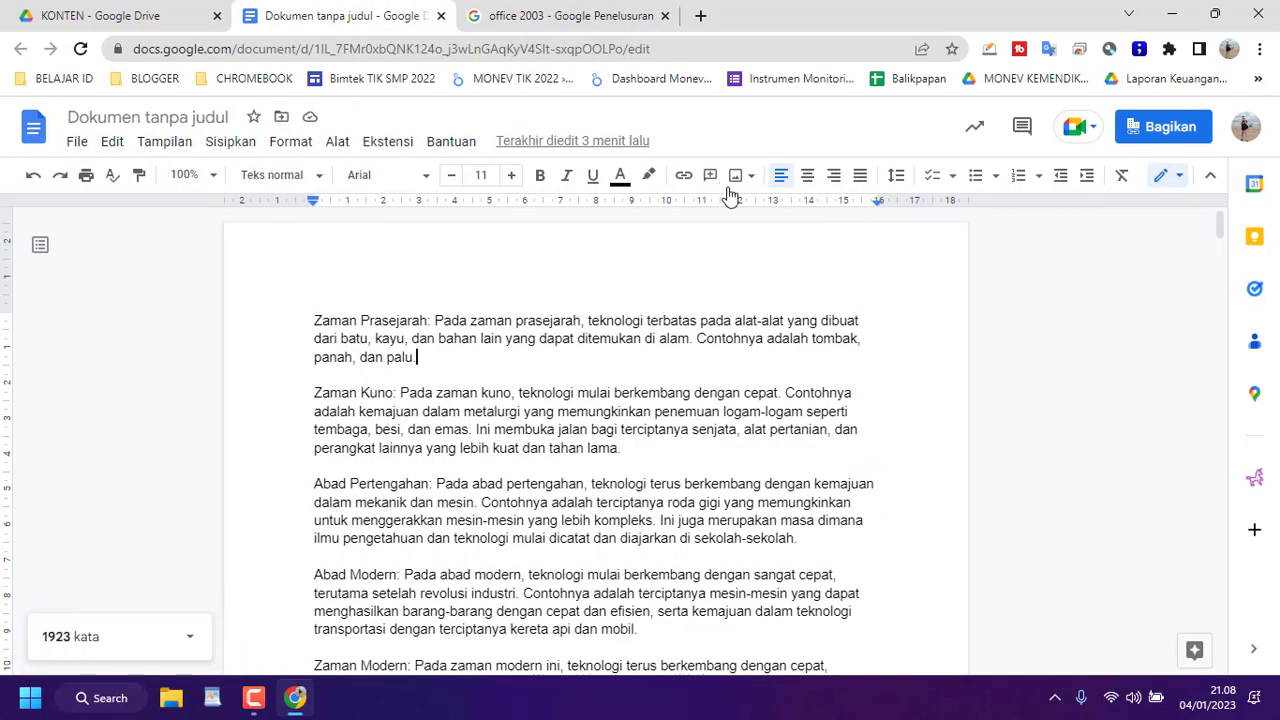
click(737, 177)
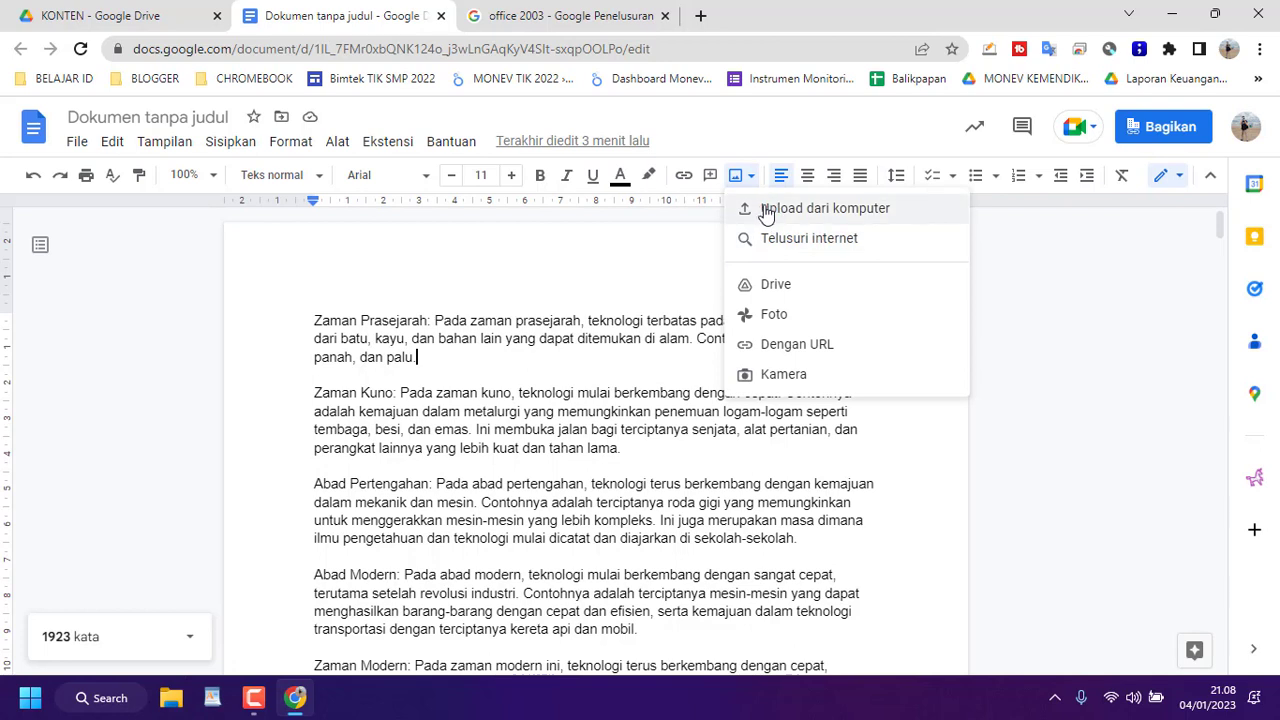
click(553, 265)
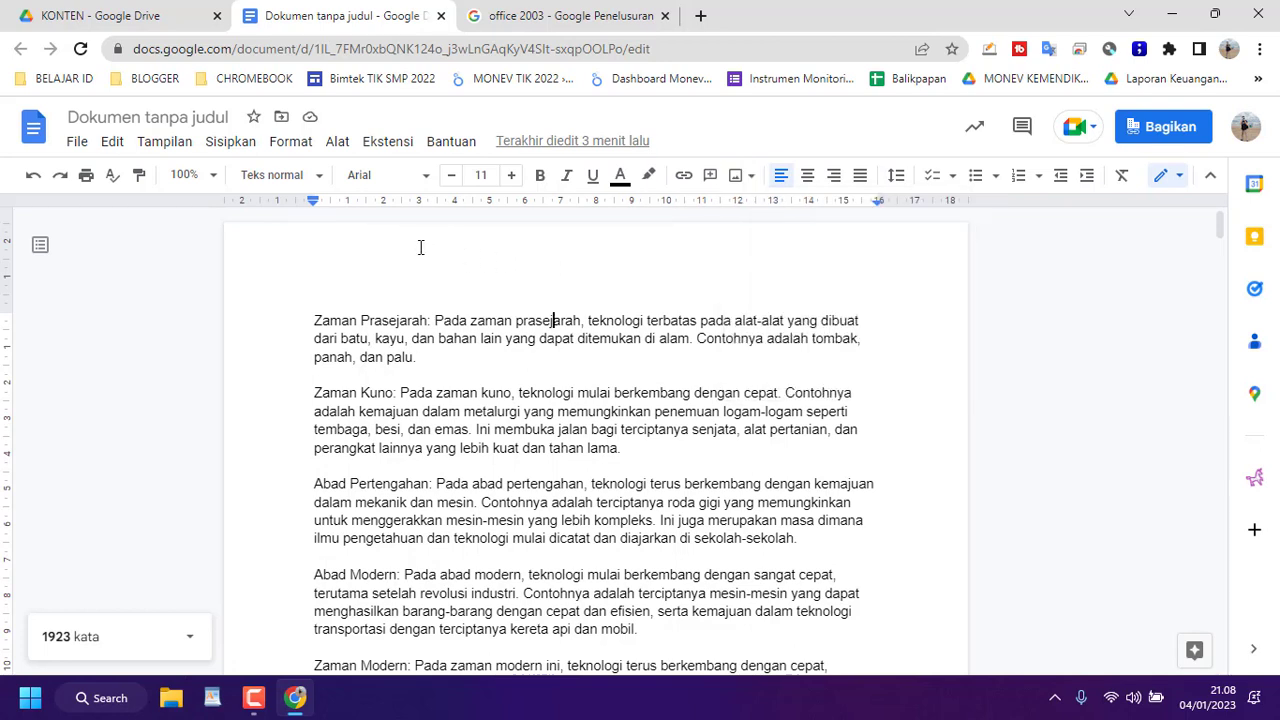
Examine the table insertion options, including the template choice and the grid size picker, without inserting a table
click(229, 142)
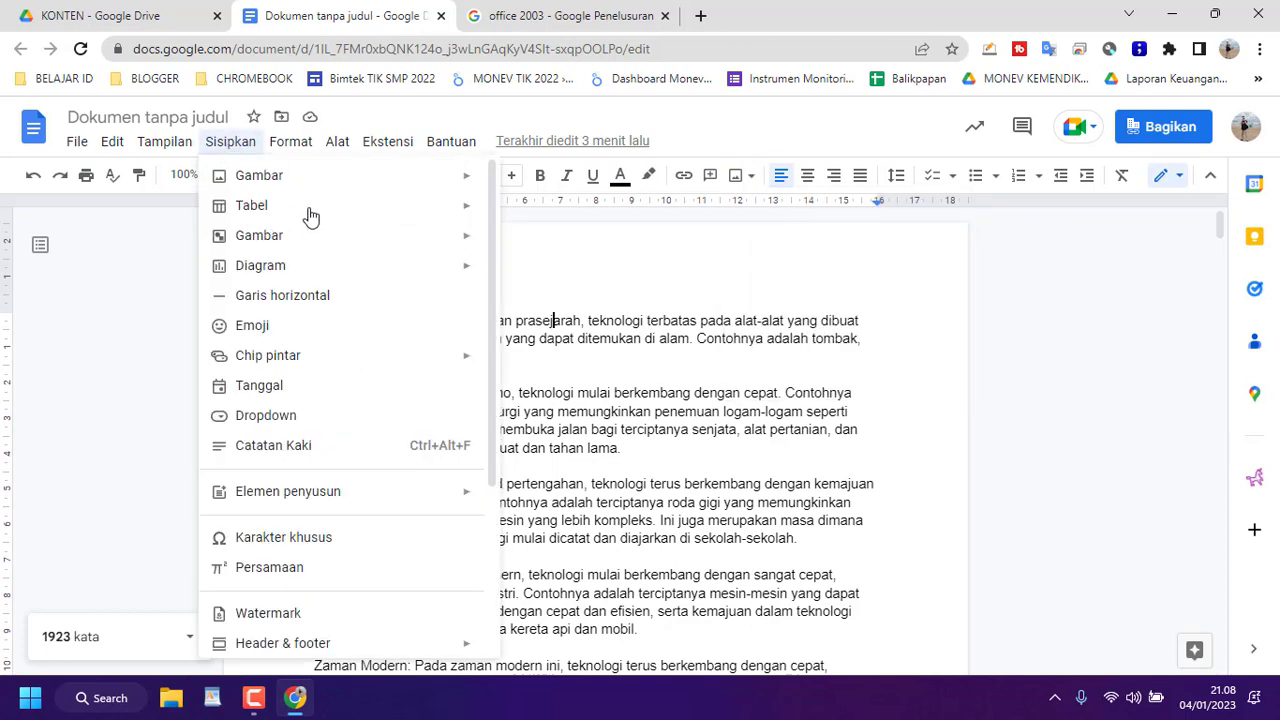
mouse_move(378, 210)
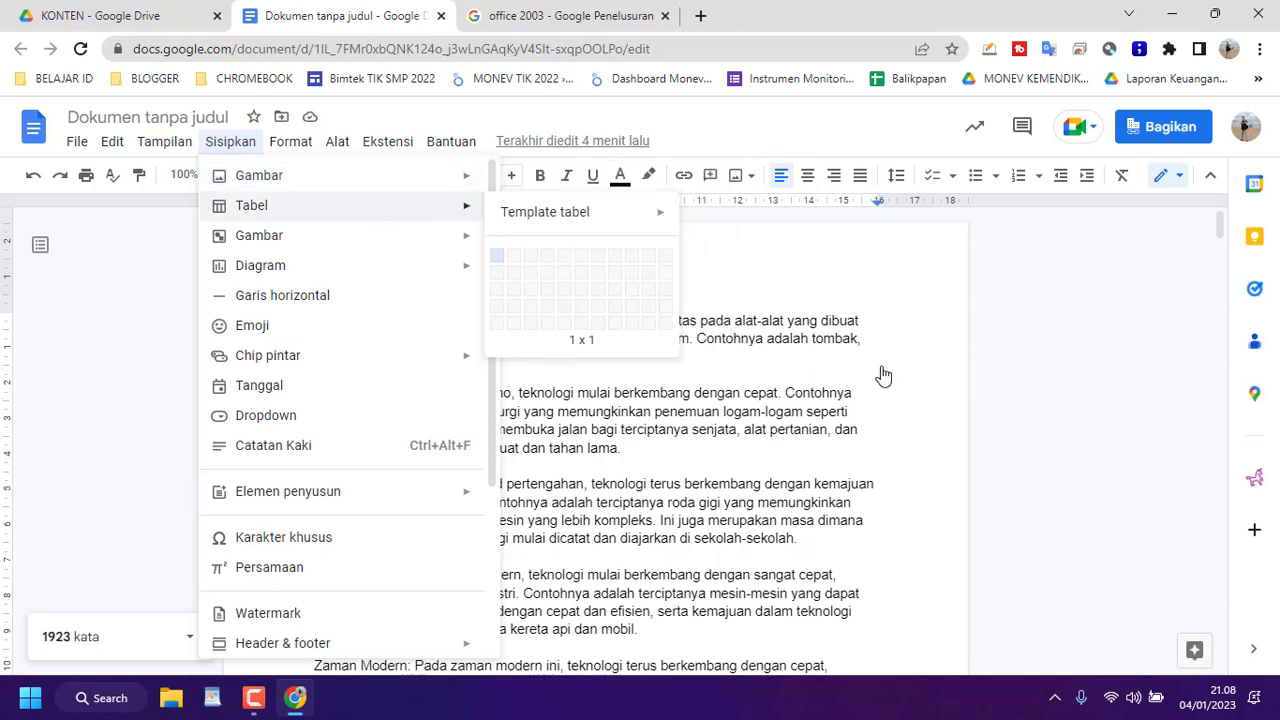
click(883, 366)
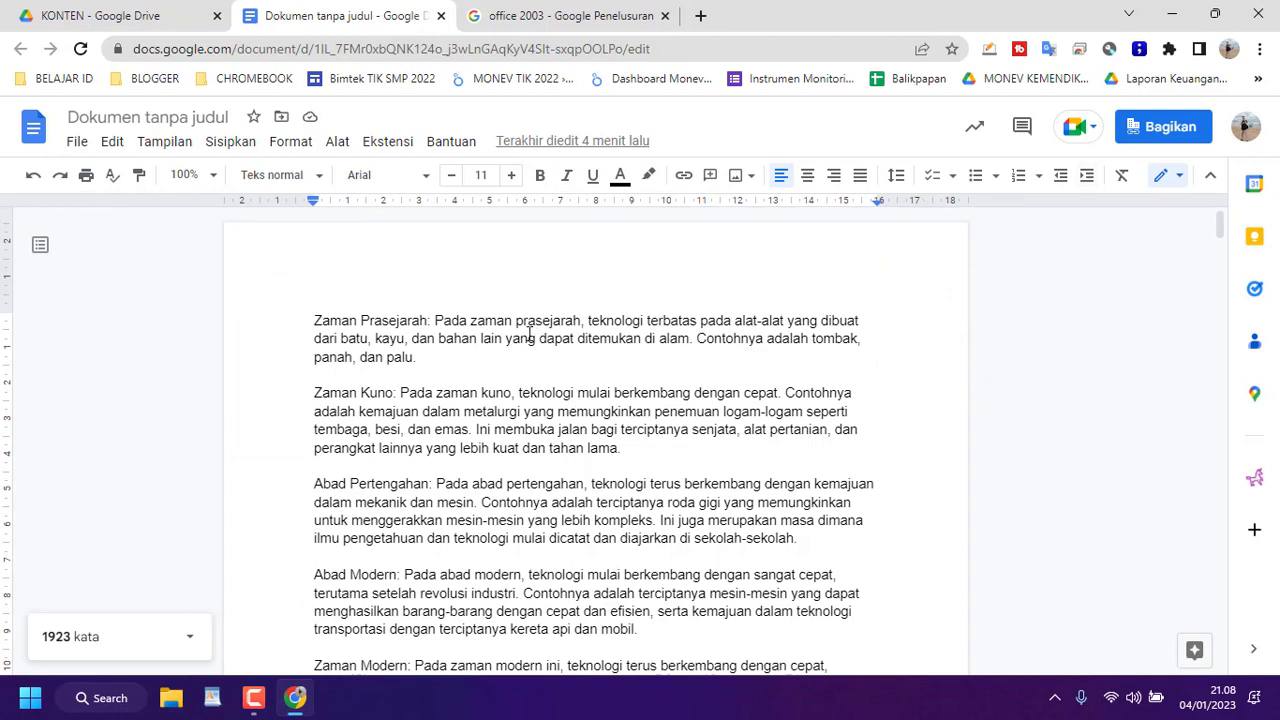
click(232, 142)
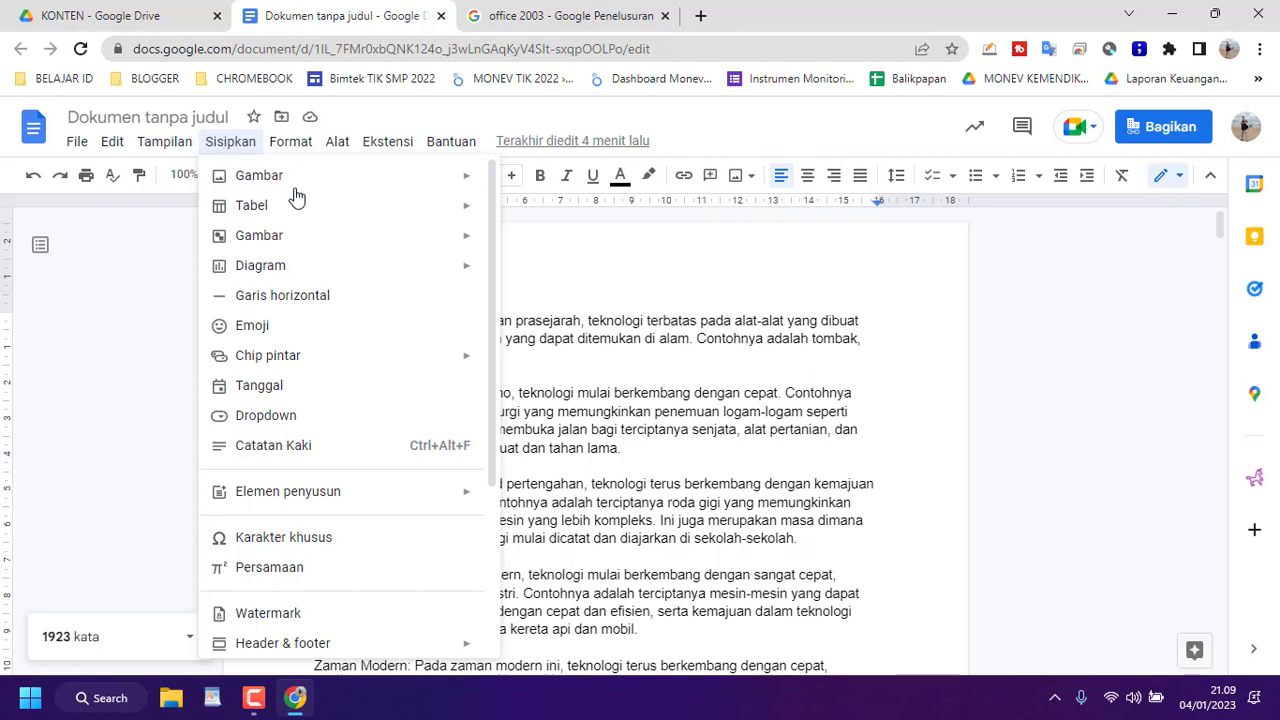
mouse_move(322, 205)
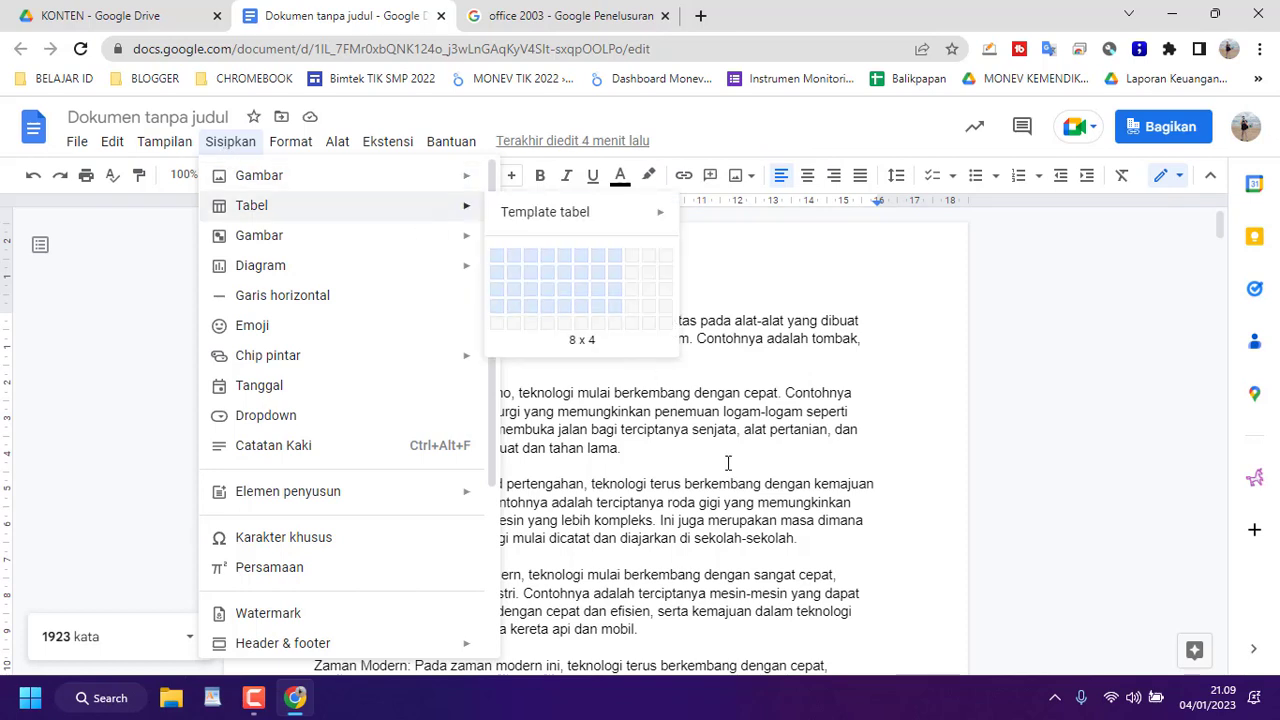
Review the document's page setup options, close them without changes, and place the cursor in the first line of the article
click(79, 149)
click(73, 150)
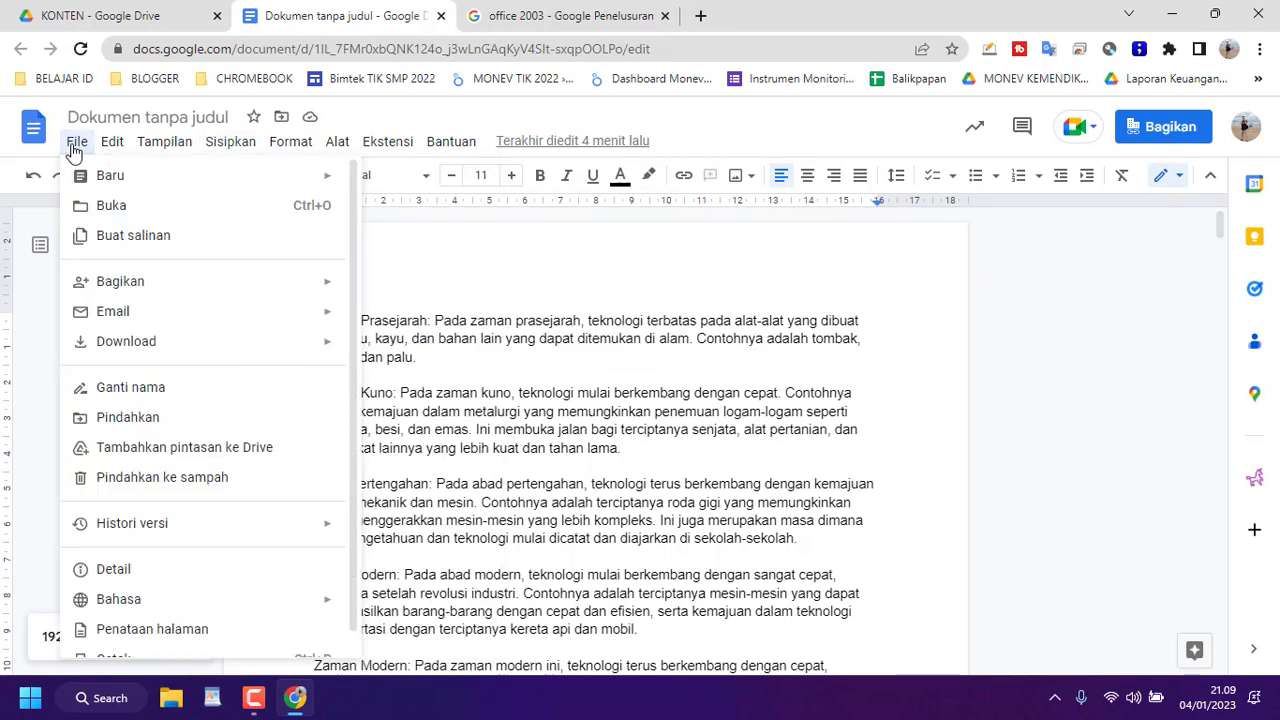
scroll(152, 390, down, 1)
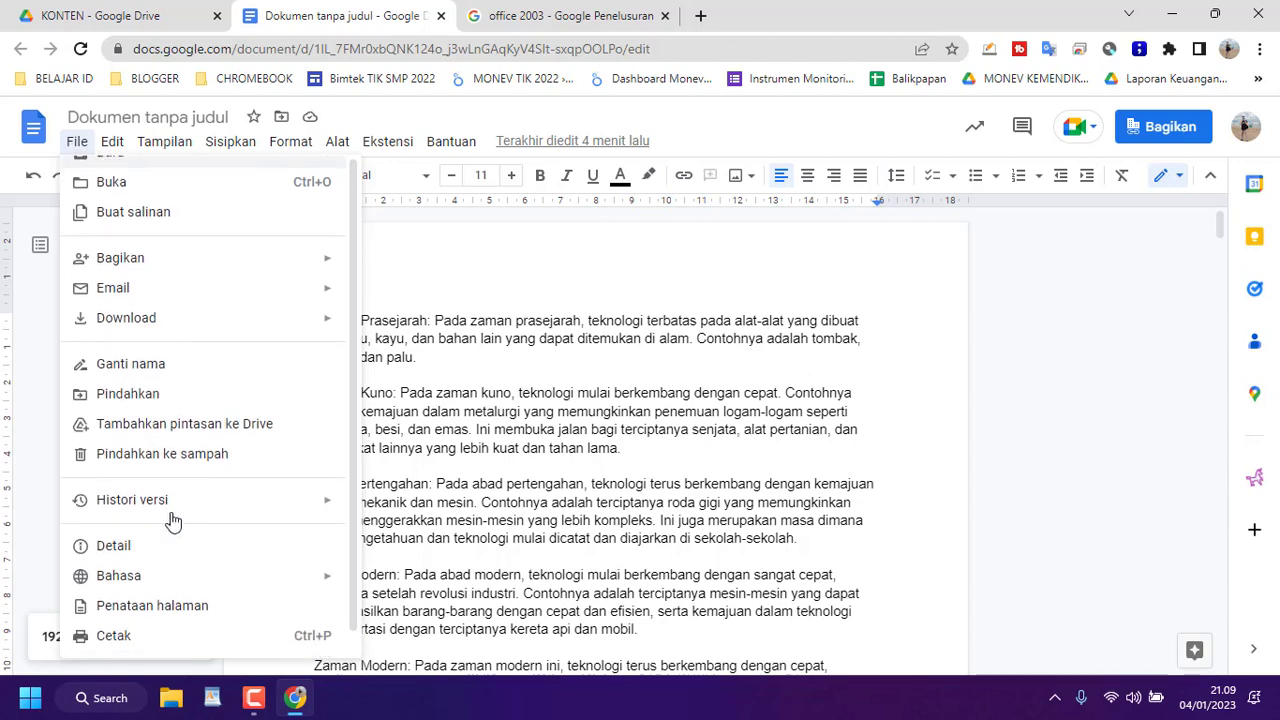
click(195, 612)
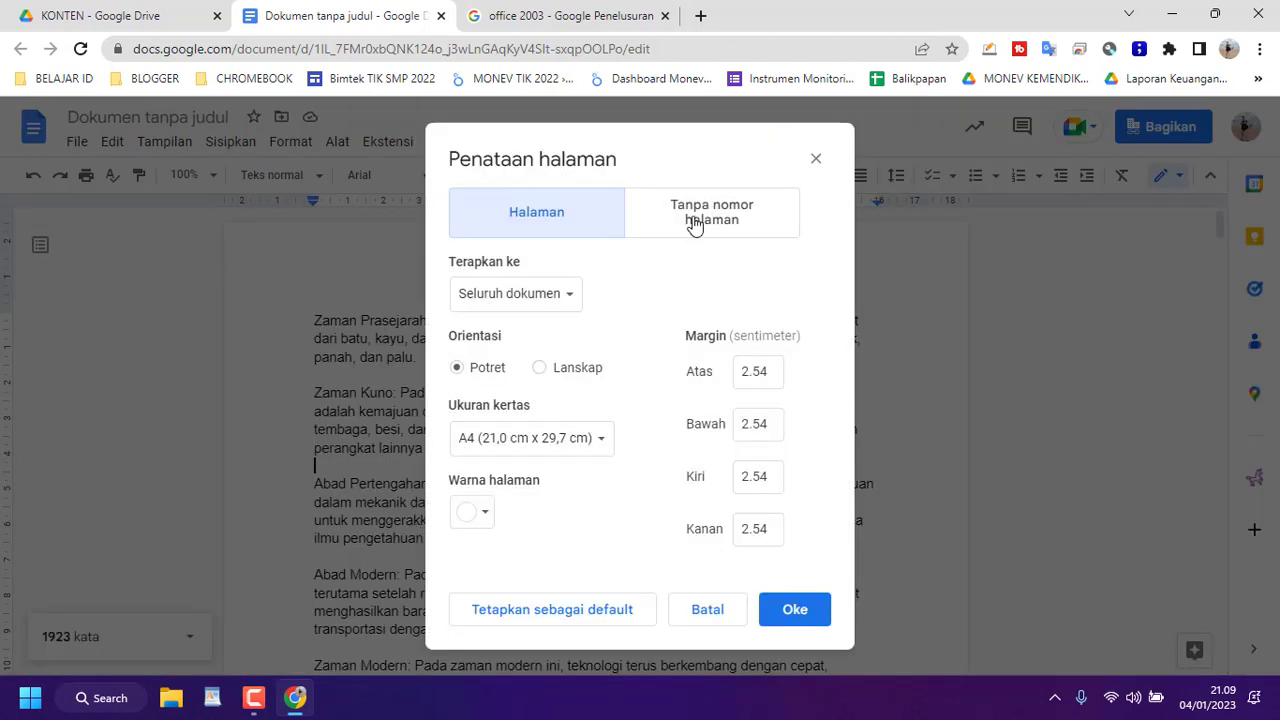
click(818, 160)
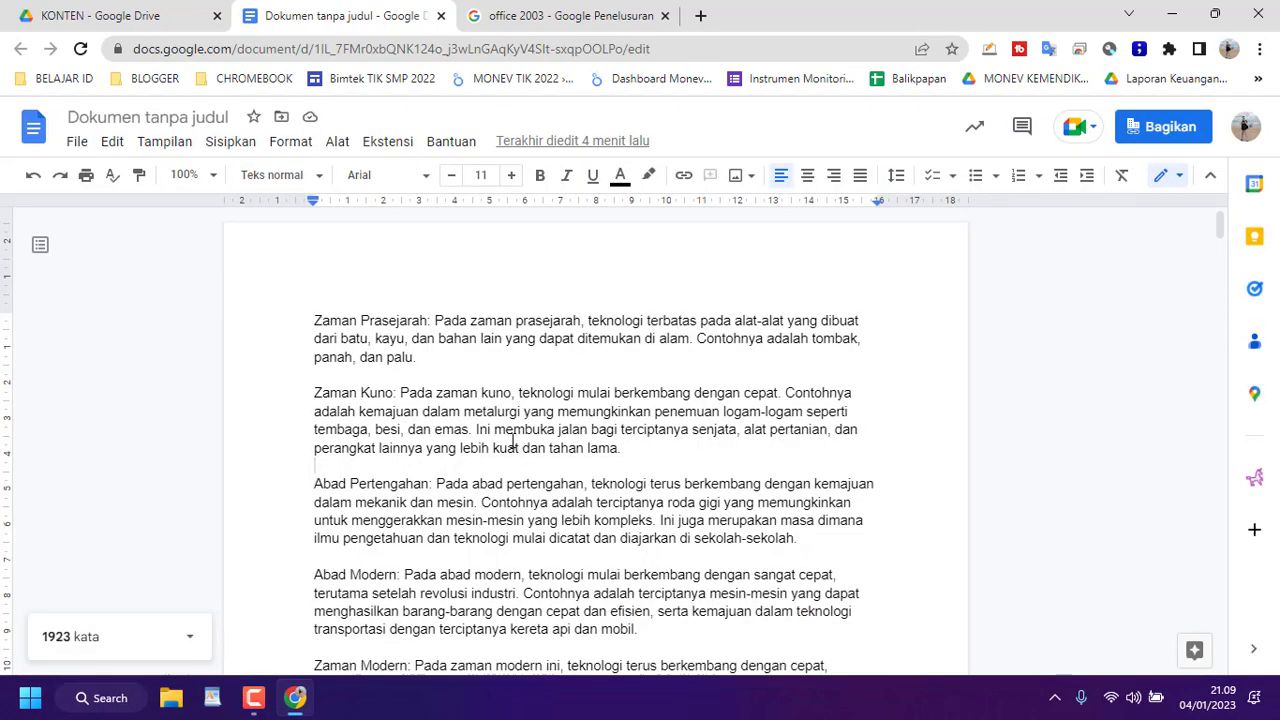
click(444, 366)
click(366, 273)
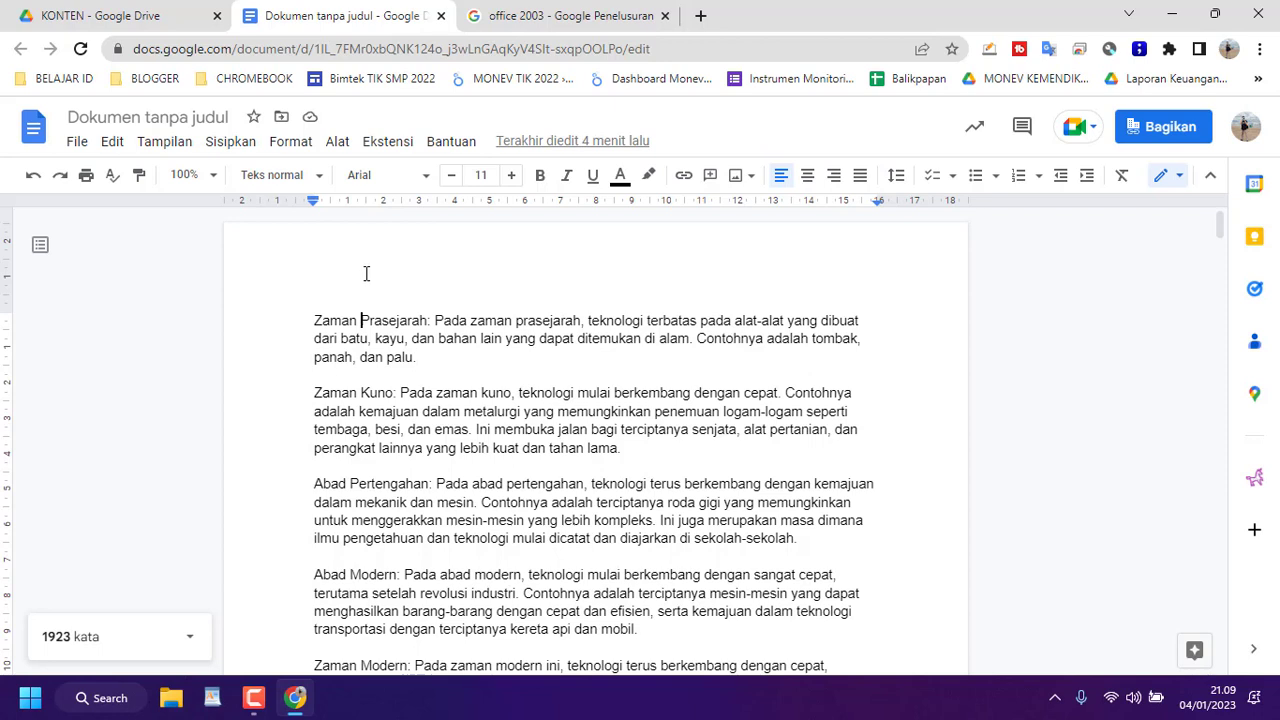